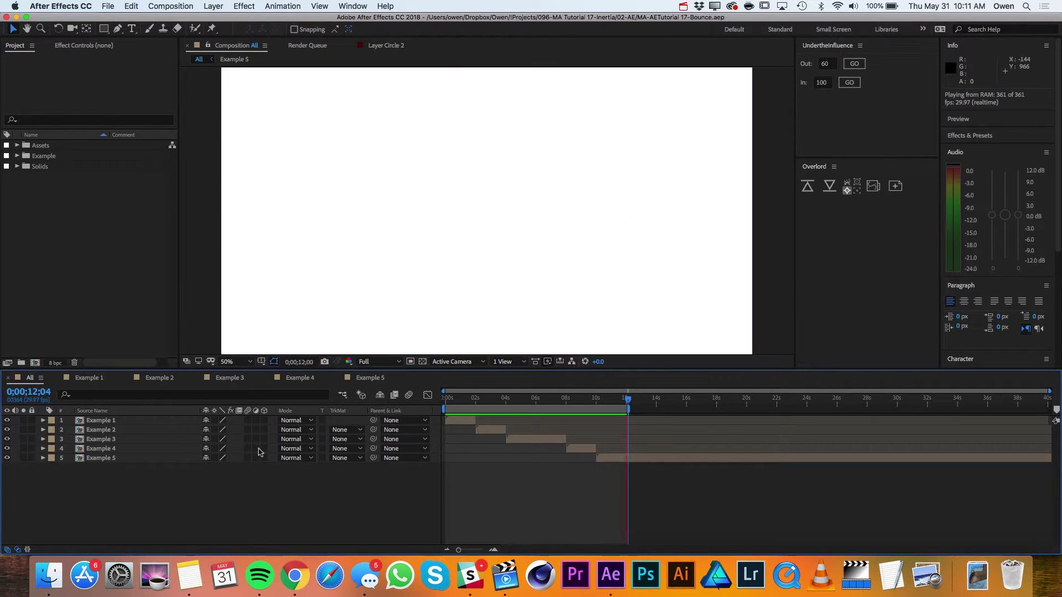
- In Finder, browse to Applications > Adobe After Effects CC 2018 > Scripts > ScriptUI Panels
click(49, 576)
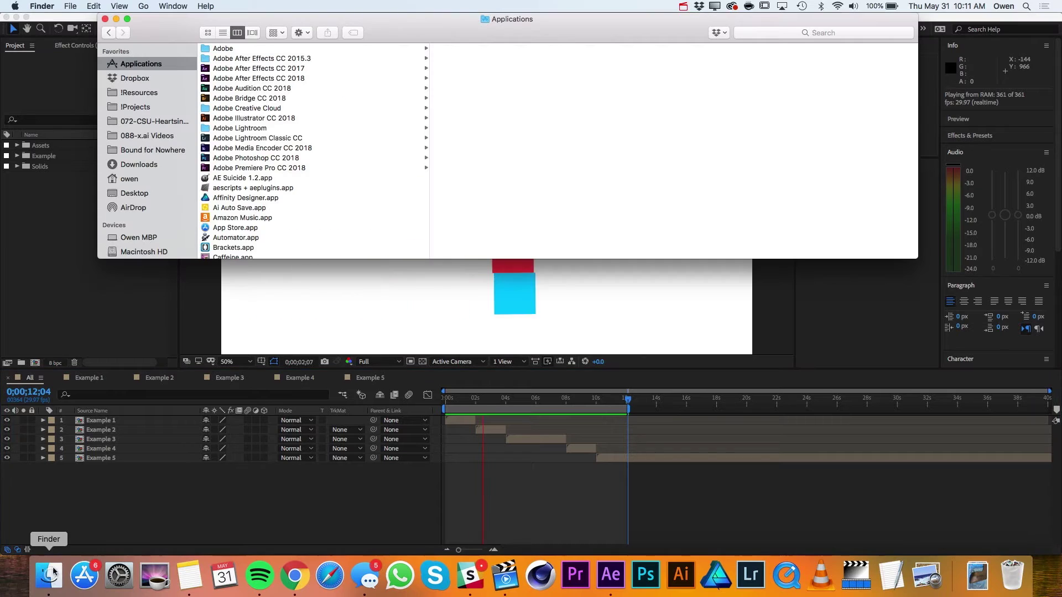
click(318, 79)
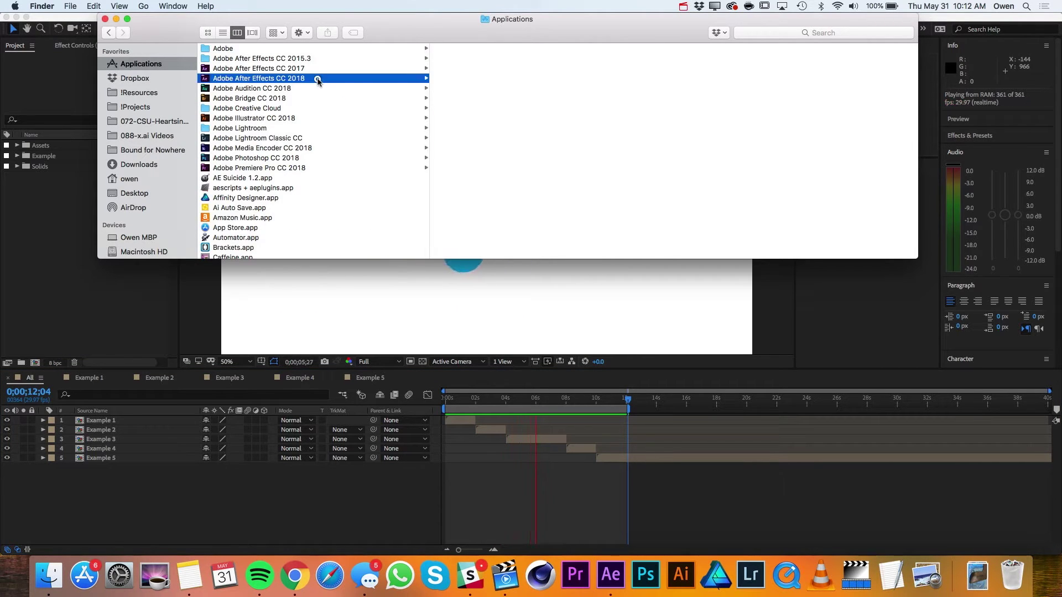
click(474, 108)
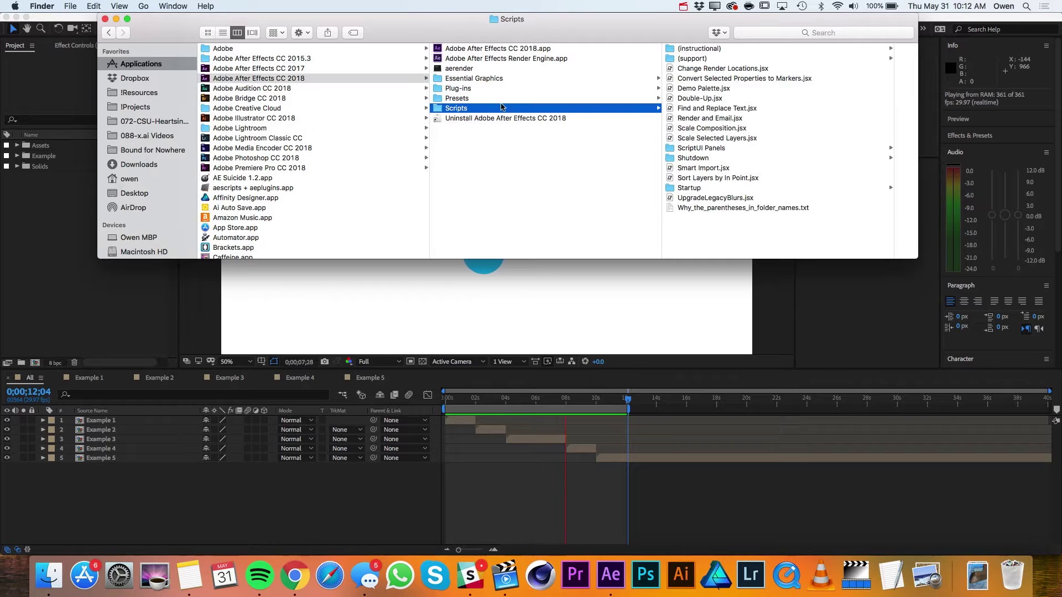
click(702, 149)
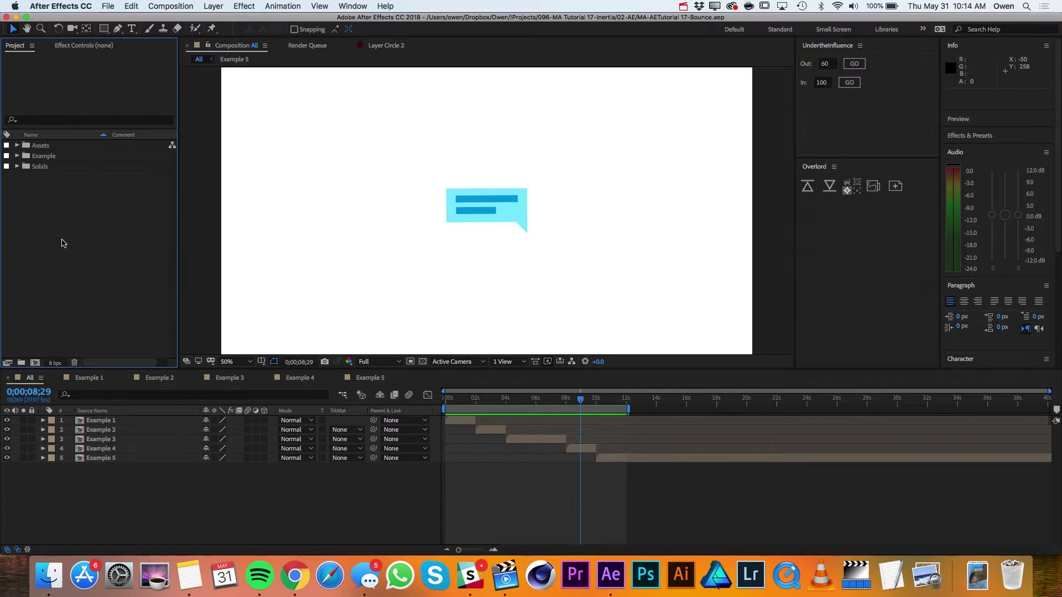
- Launch EZInertia.jsx from the Window menu and dock its panel beside Overlord
click(352, 6)
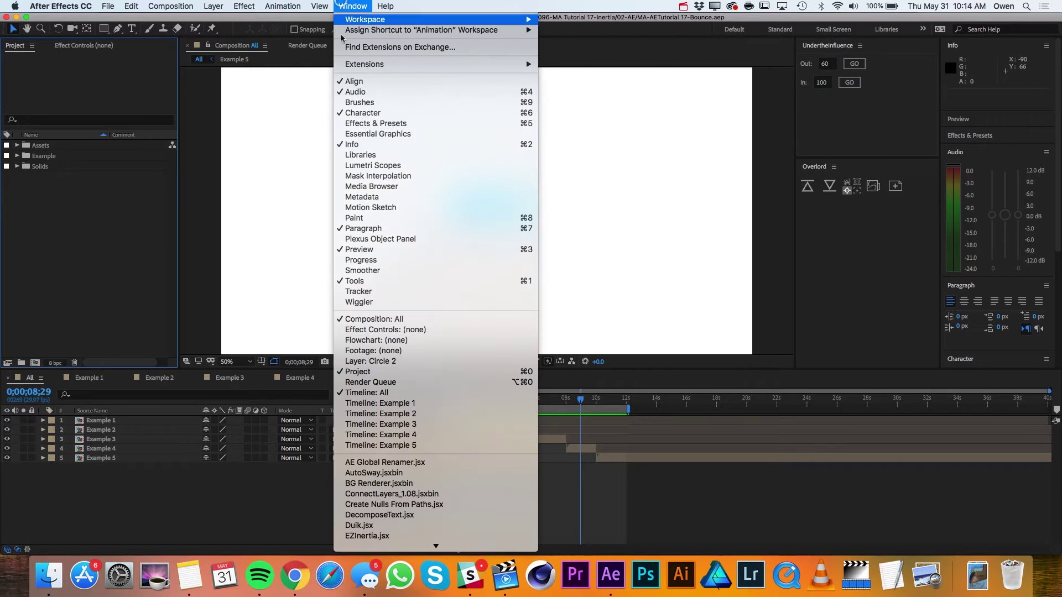
click(413, 536)
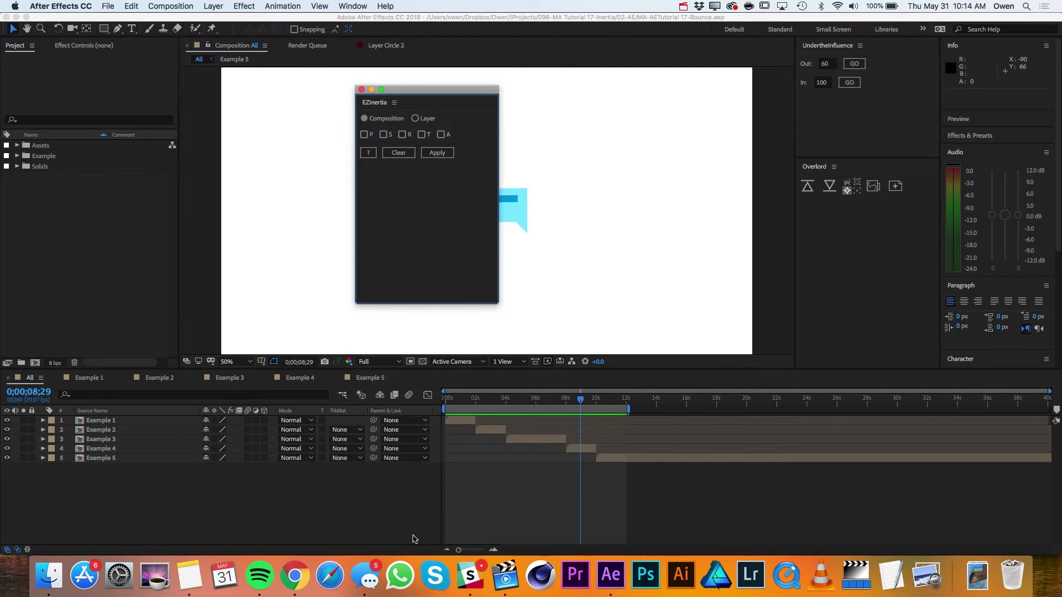
click(394, 103)
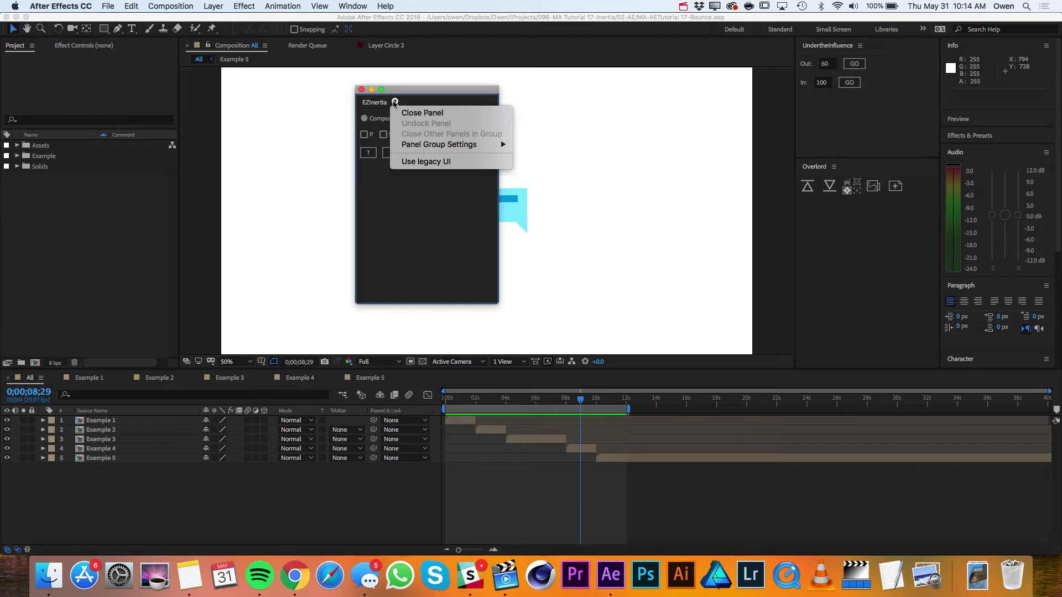
click(443, 86)
drag(381, 103, 836, 175)
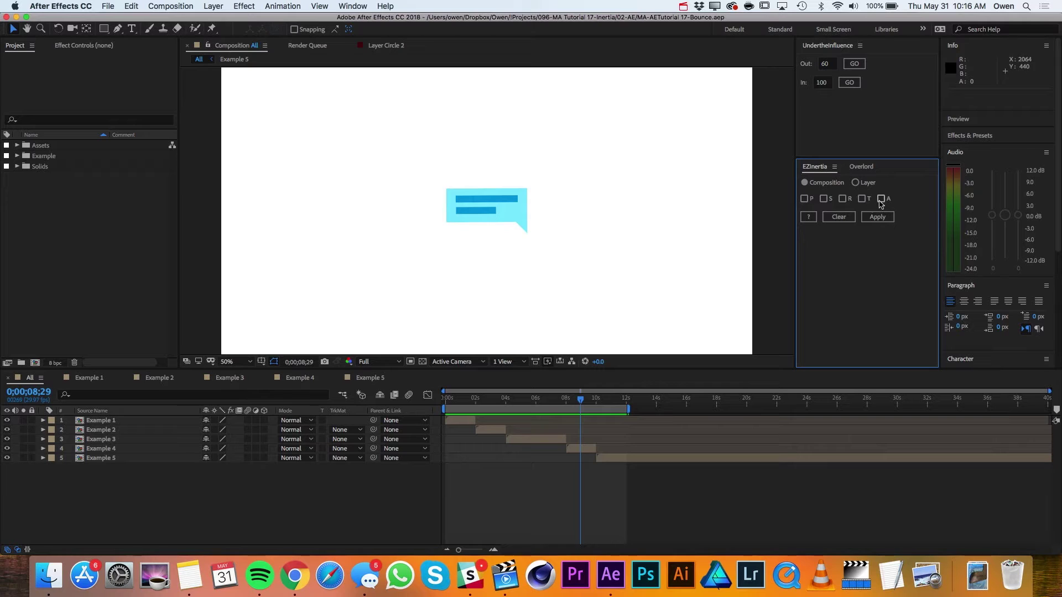
click(878, 220)
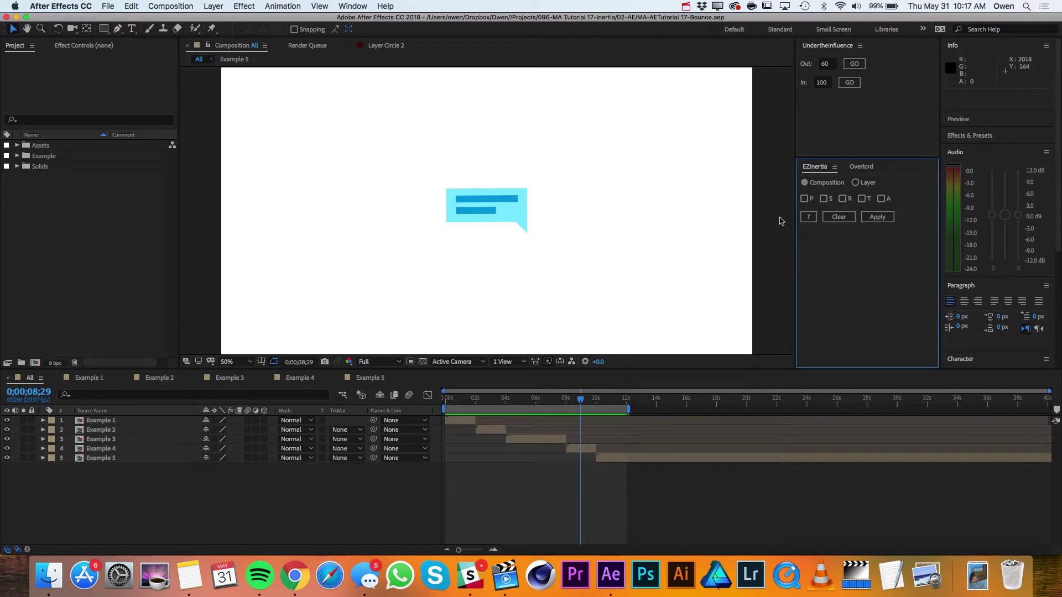
click(35, 362)
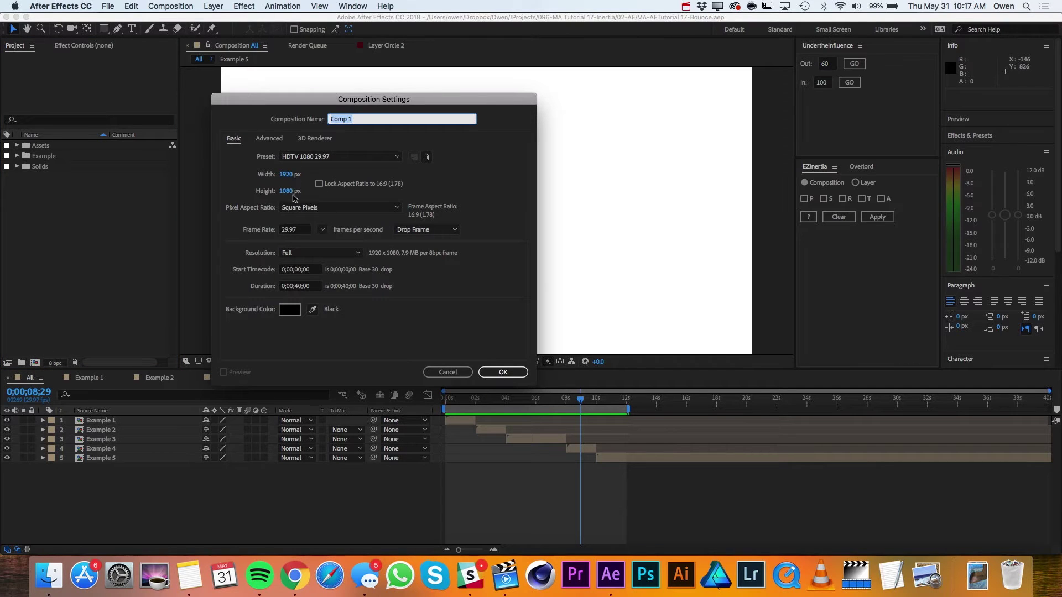
- Create the 1920×1080 Comp 1 and add a new shape layer to it
click(502, 372)
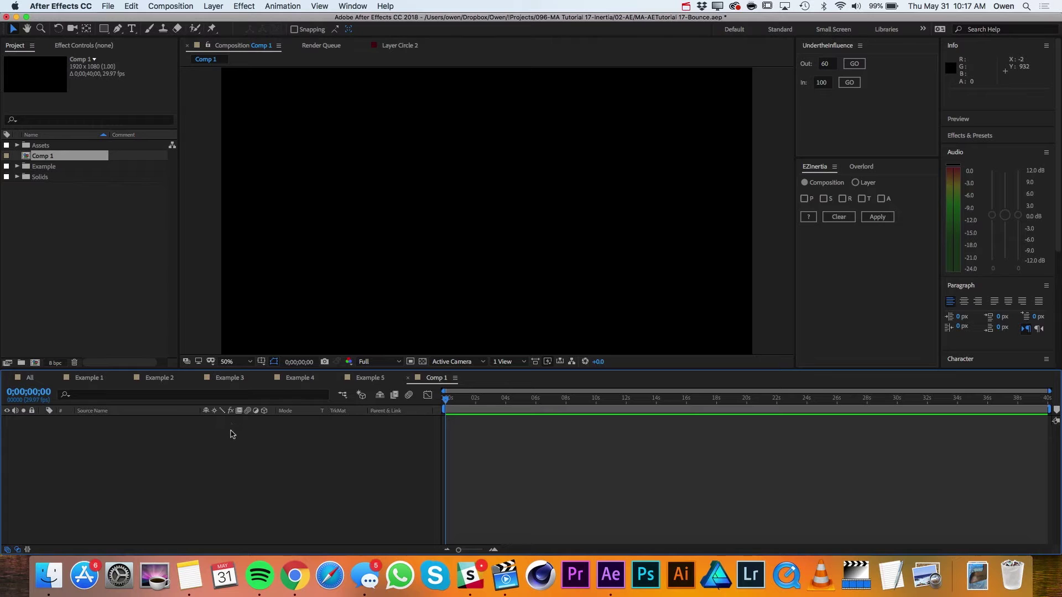
click(215, 6)
mouse_move(225, 23)
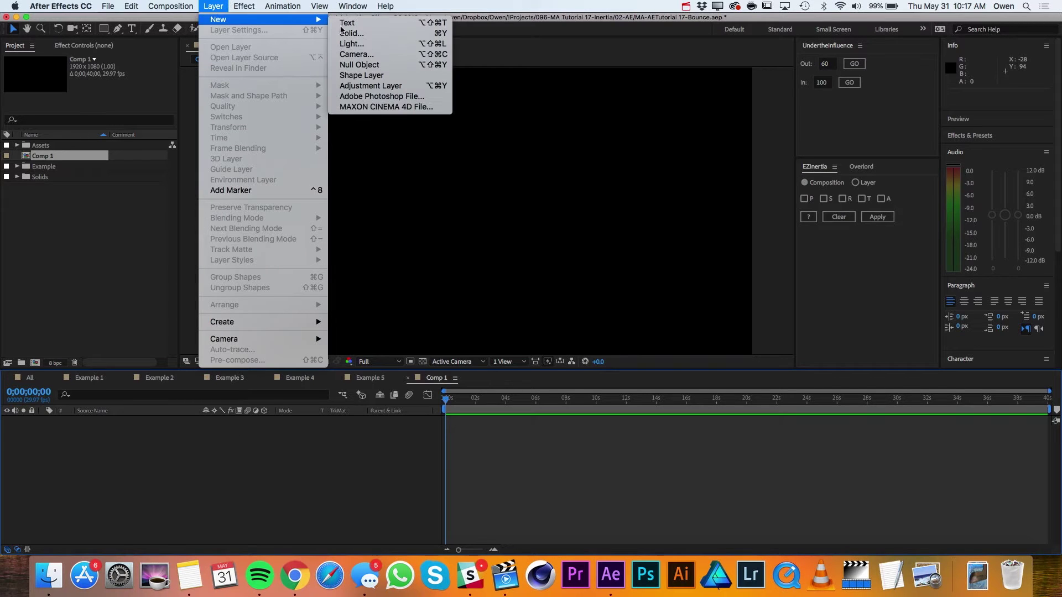
click(378, 76)
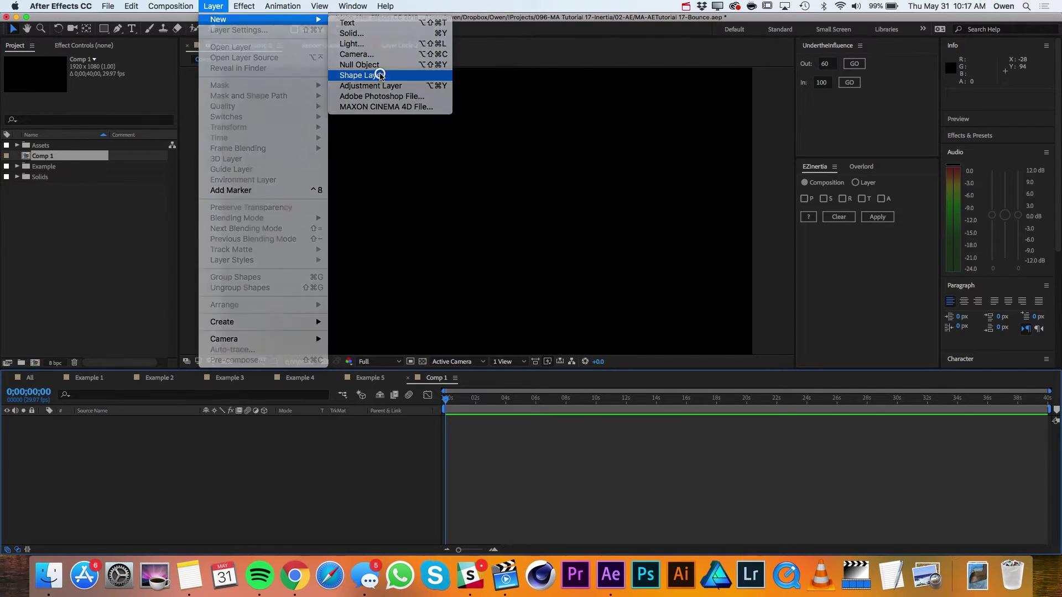
- Add a rectangle path and a red fill to Shape Layer 1
click(395, 32)
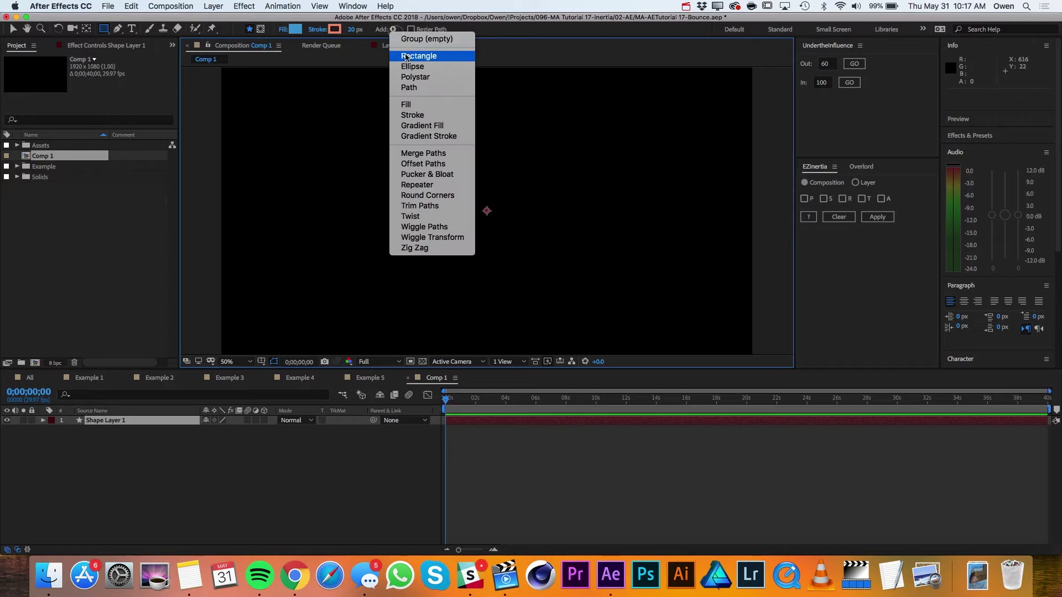
click(407, 56)
click(395, 30)
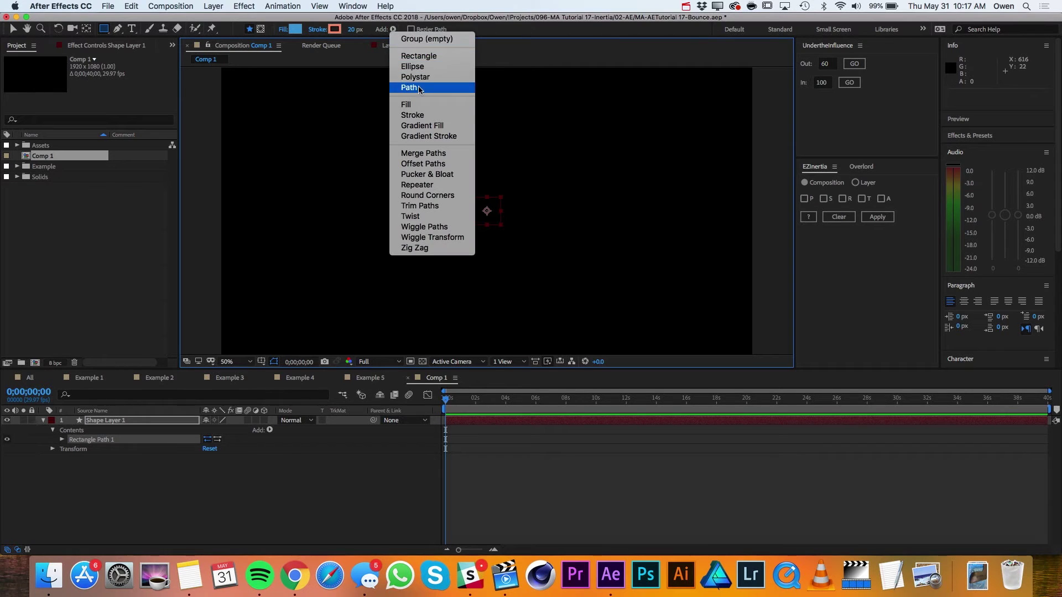
click(416, 103)
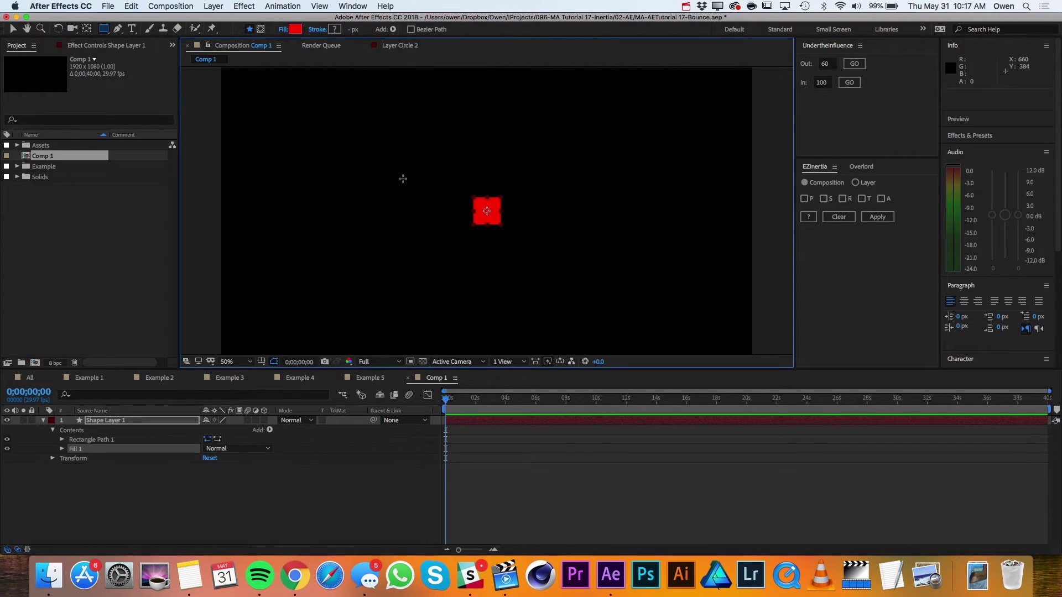
click(186, 435)
- Reveal Position, Scale and Rotation, and set Scale and Rotation keyframes at 0s
key(p)
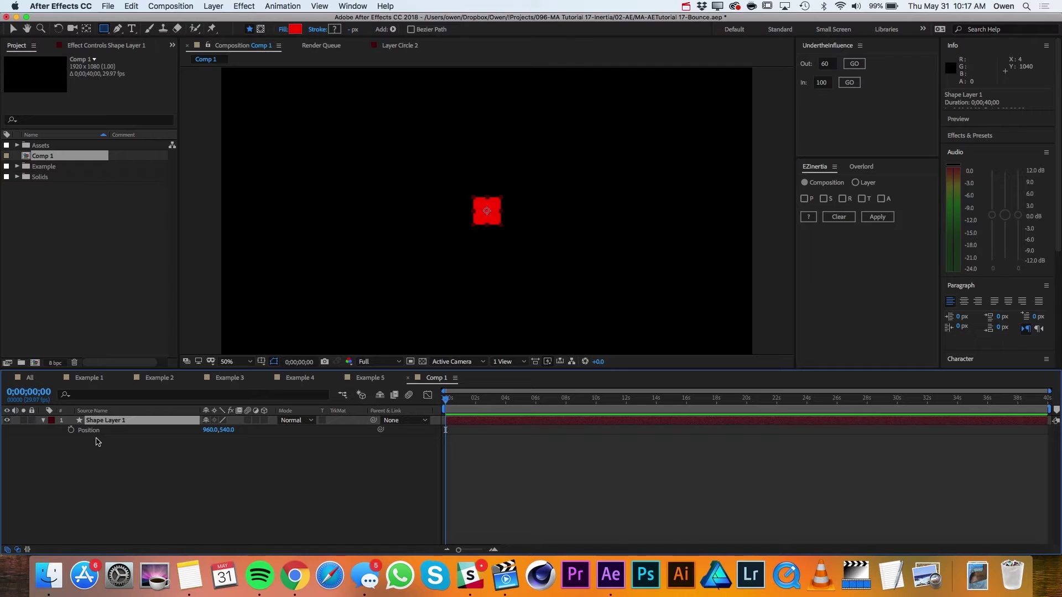
key(shift+s)
key(shift+r)
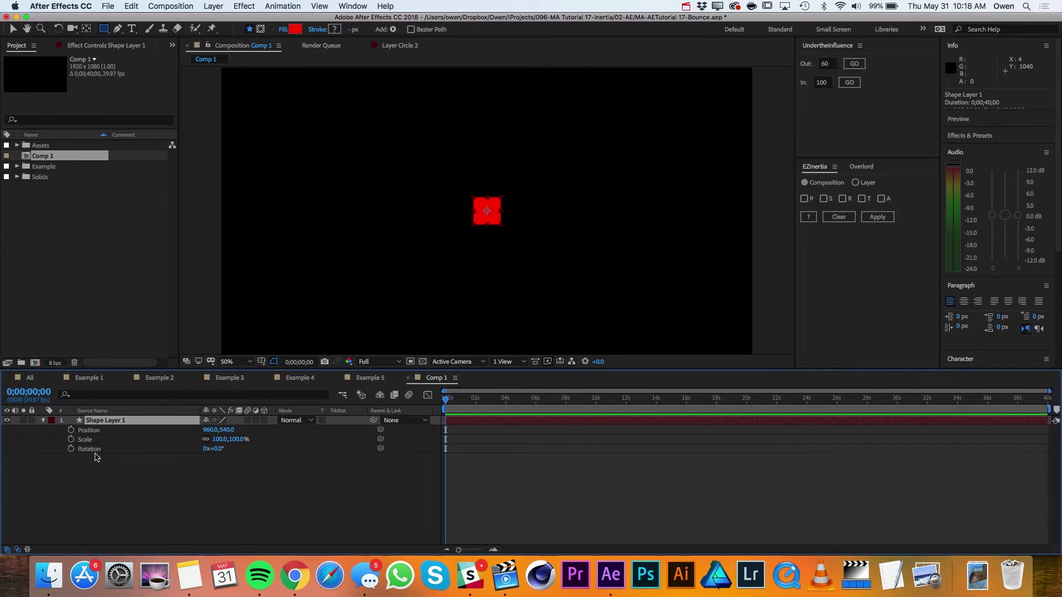
key(super+z)
click(71, 439)
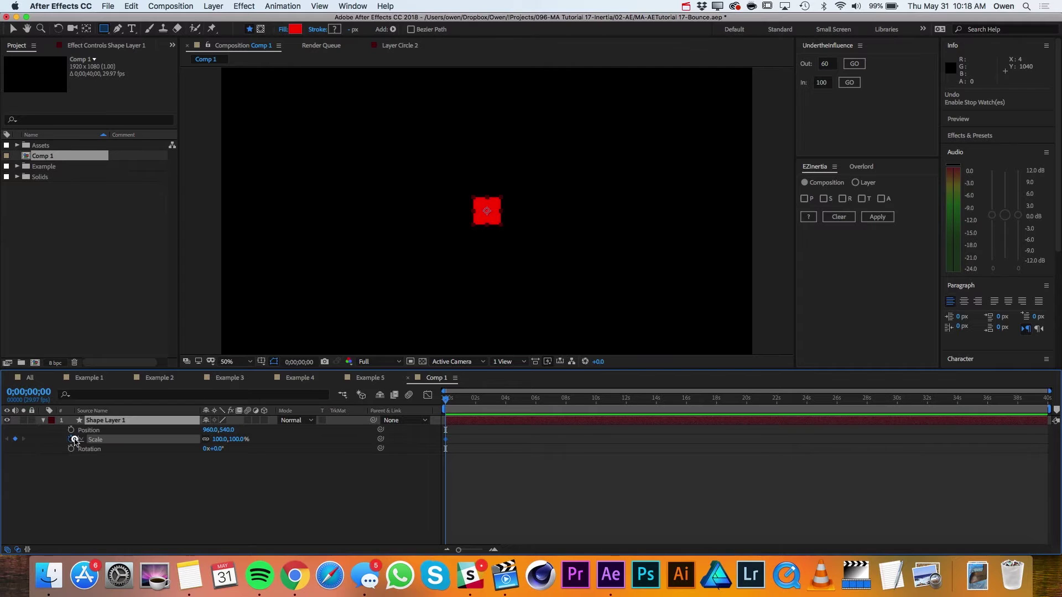
click(71, 448)
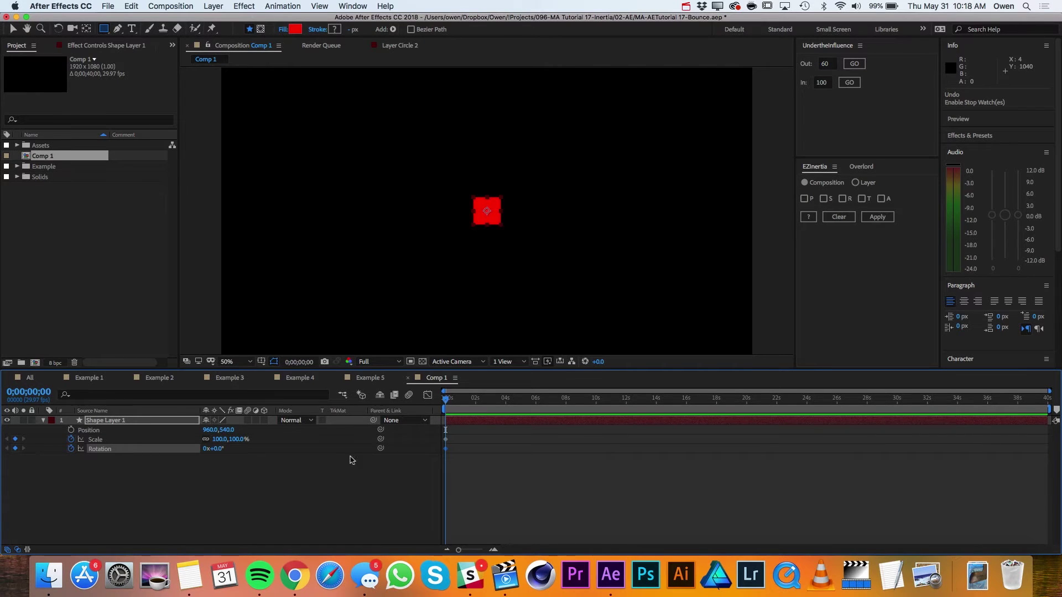
- A few frames in, keyframe Scale at 200% and Rotation at 180°
key(equal)
key(equal)
key(equal)
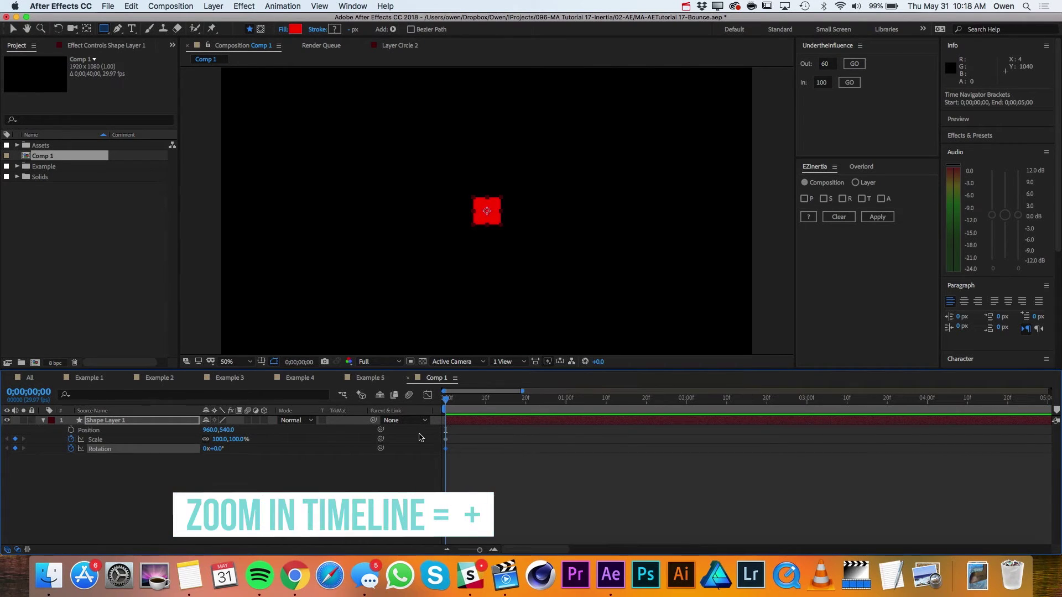
drag(459, 400, 474, 403)
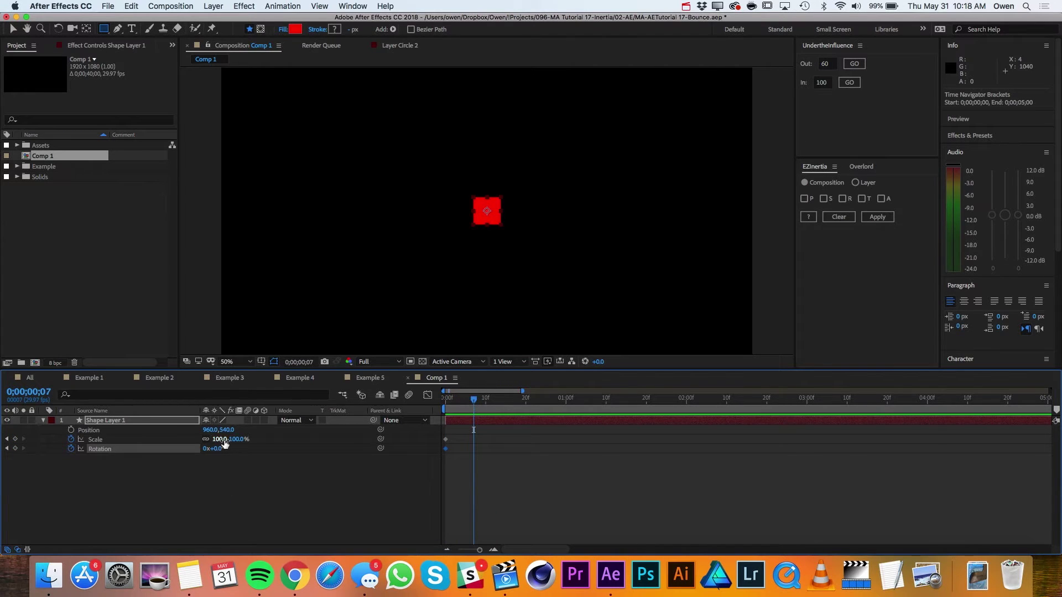
click(223, 439)
key(Return)
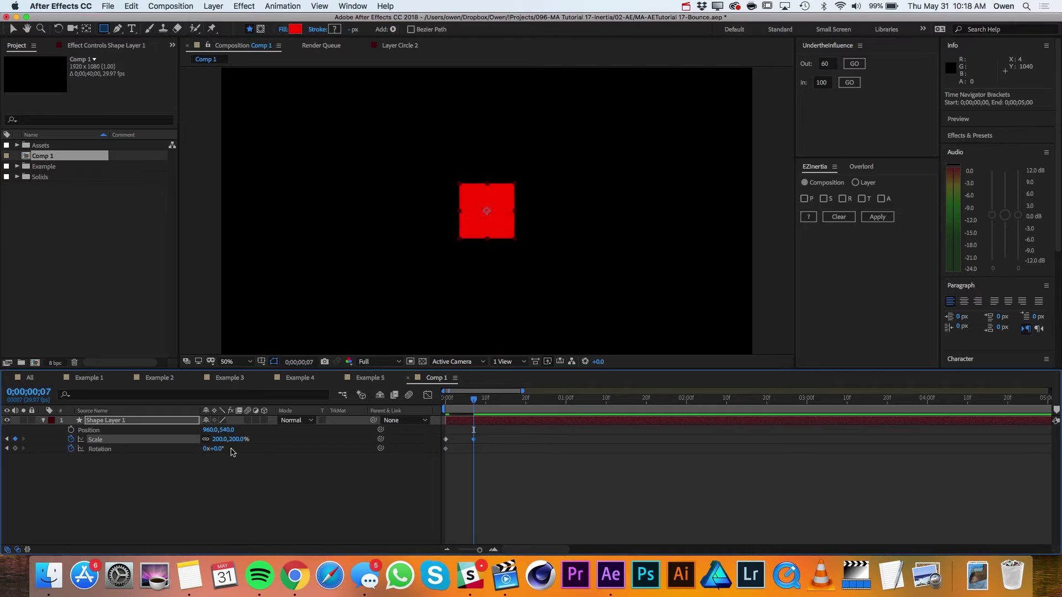
click(217, 449)
text(180)
key(Return)
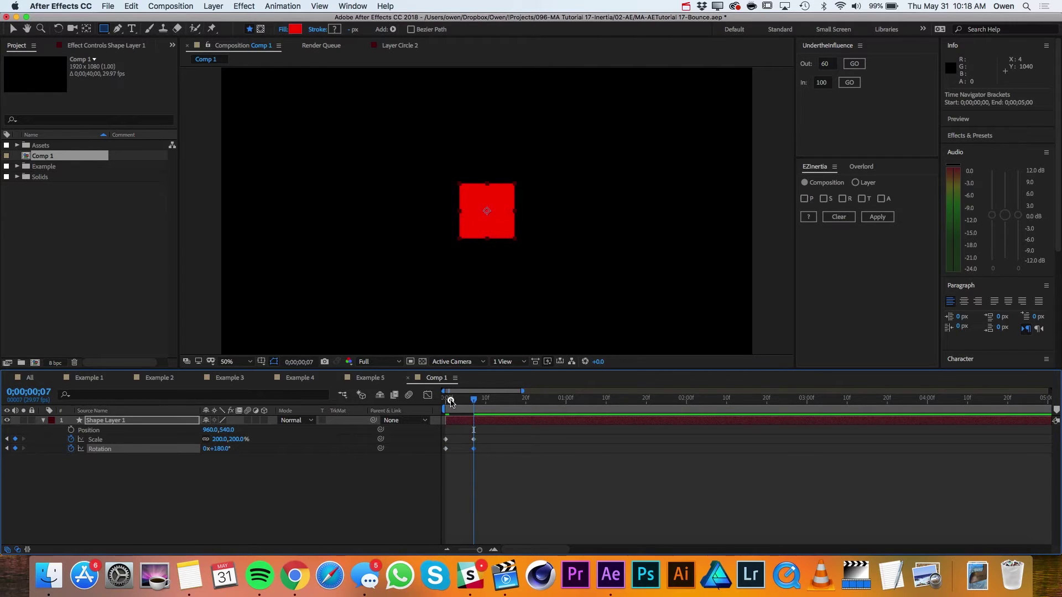
- Make the square start at 0% scale at the first frame
drag(451, 400, 445, 400)
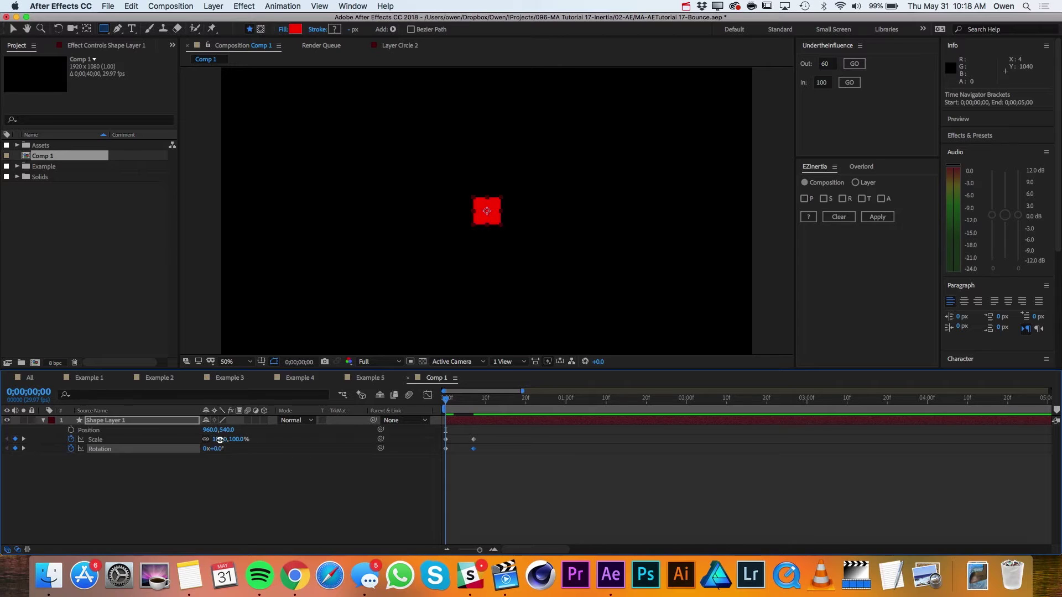
click(220, 440)
key(Return)
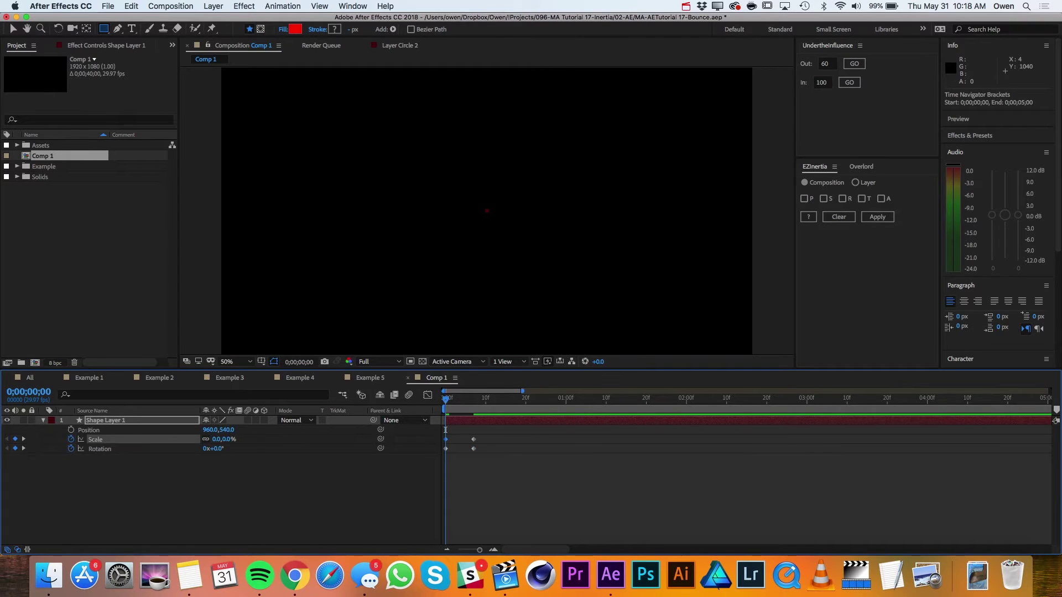
drag(445, 400, 526, 419)
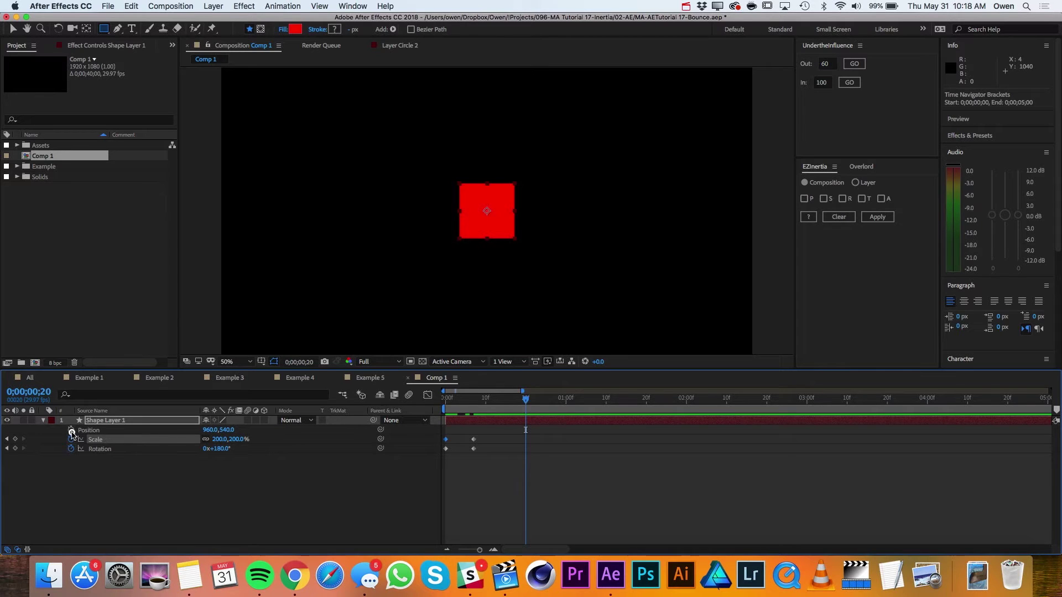
- Keyframe Position at frame 20, then slide the square right to 1532,540
click(71, 431)
drag(530, 400, 549, 399)
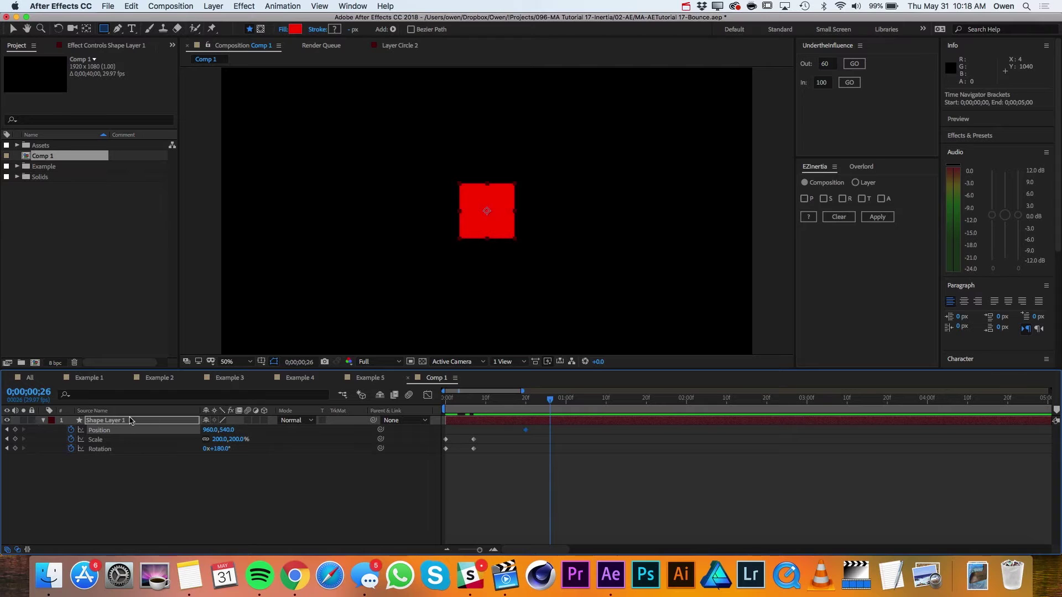
click(129, 420)
key(v)
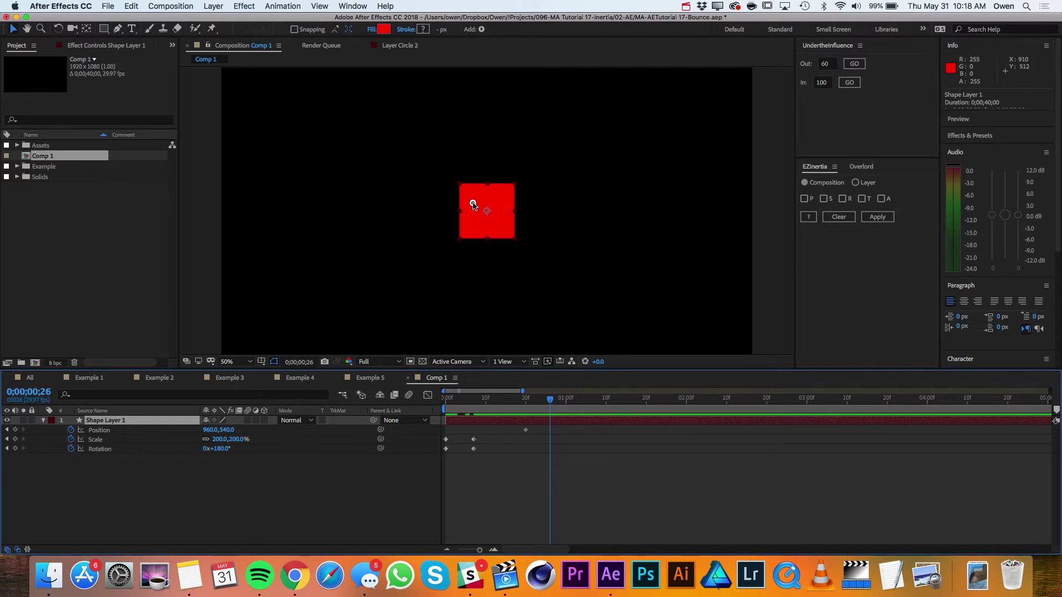
drag(473, 204, 630, 224)
- End the work area at 1 second 19 frames and preview the square's move
click(642, 401)
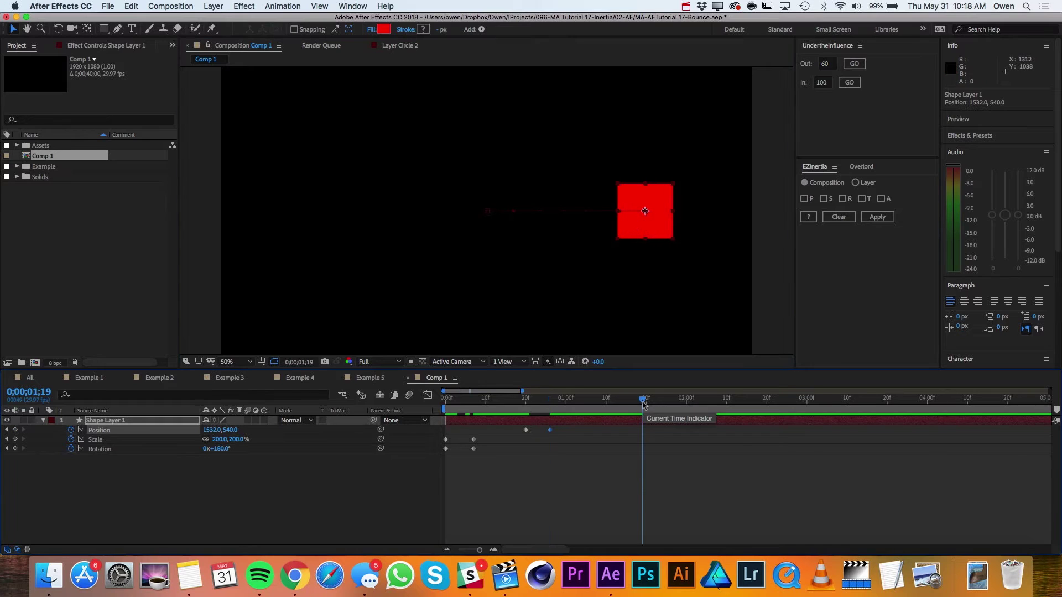
key(n)
key(space)
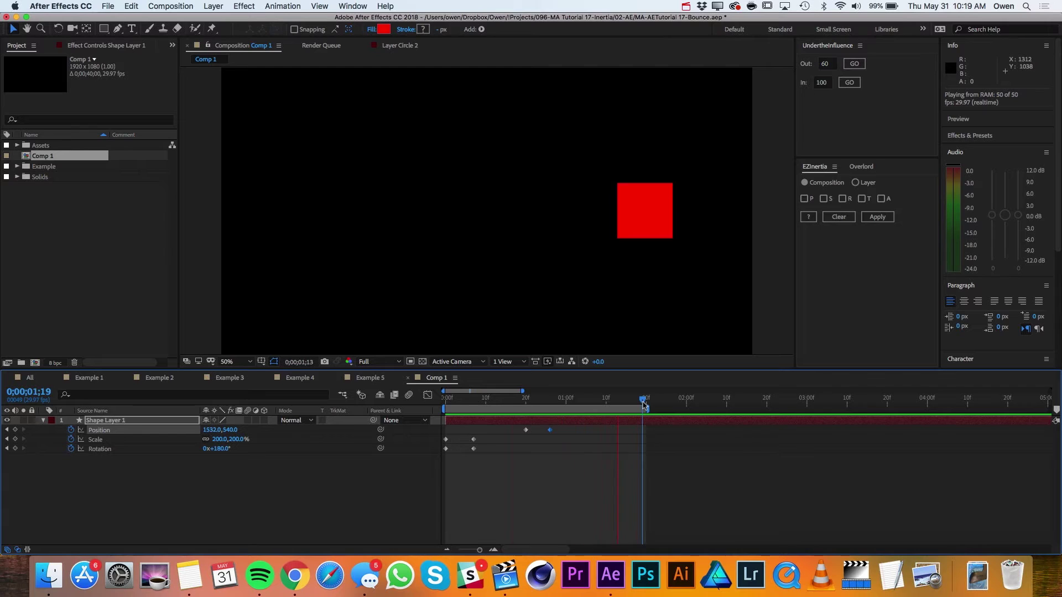
key(space)
click(96, 422)
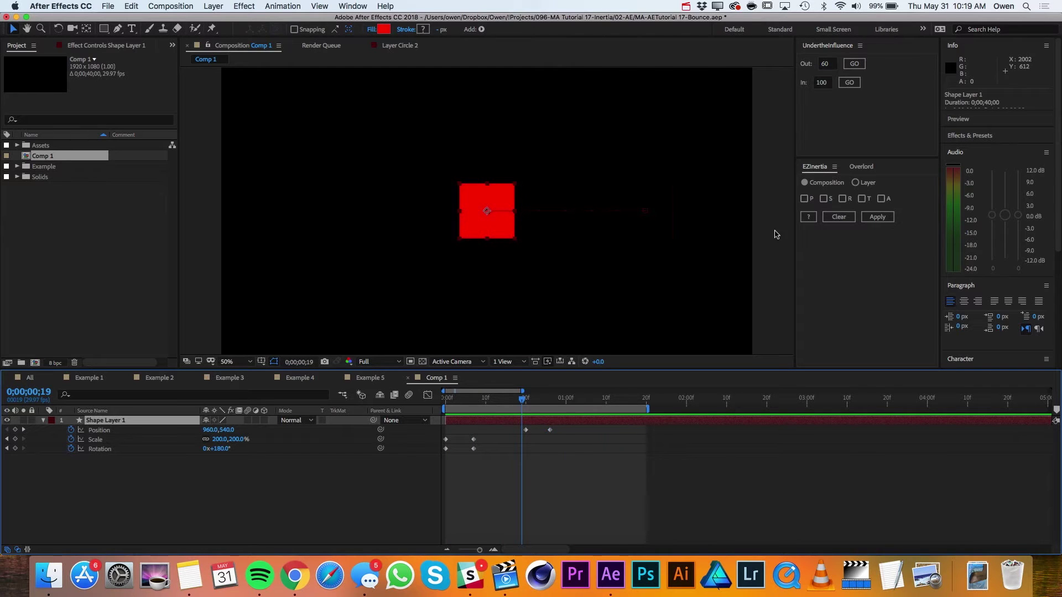
- Tick P, S and R in EZInertia and apply it to the square
click(805, 199)
click(824, 199)
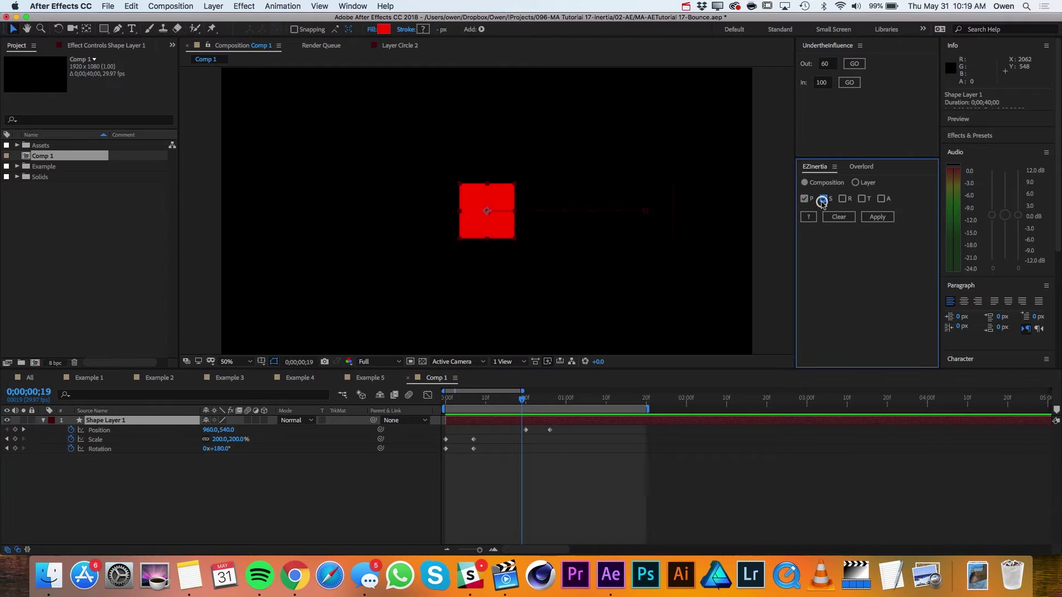
click(841, 199)
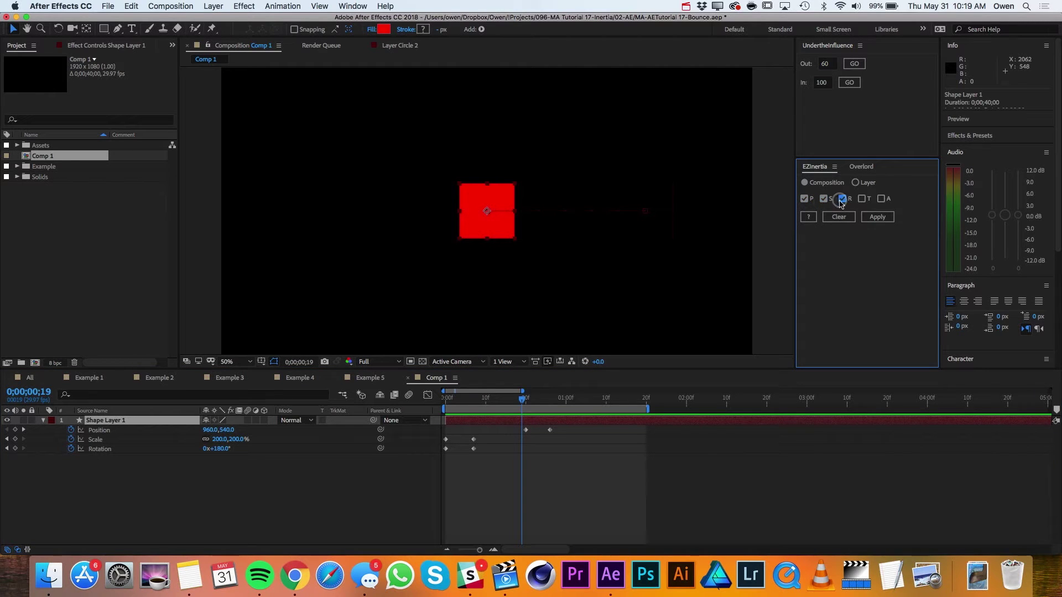
click(875, 217)
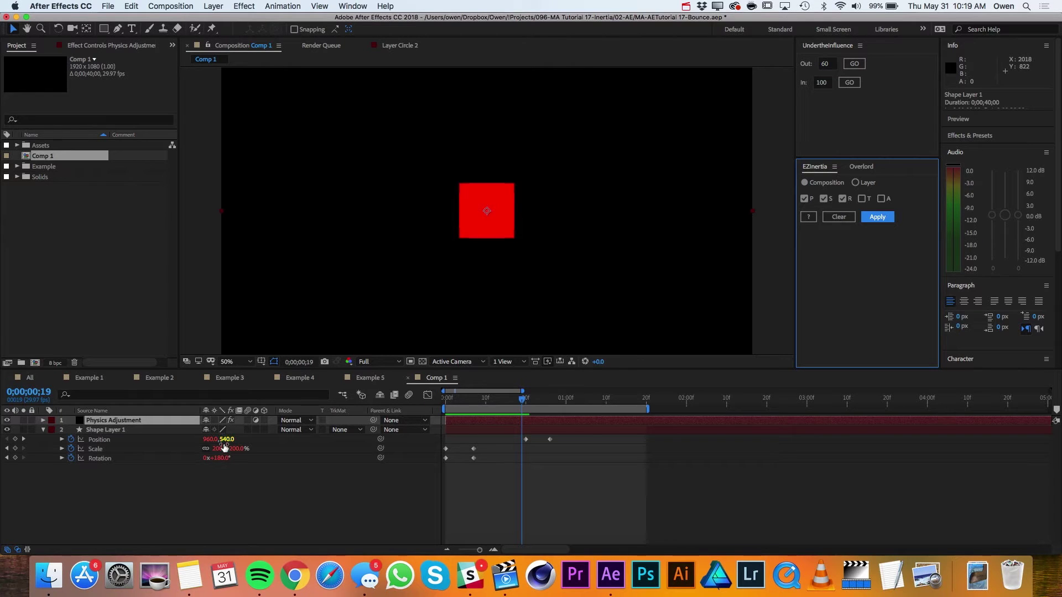
click(73, 459)
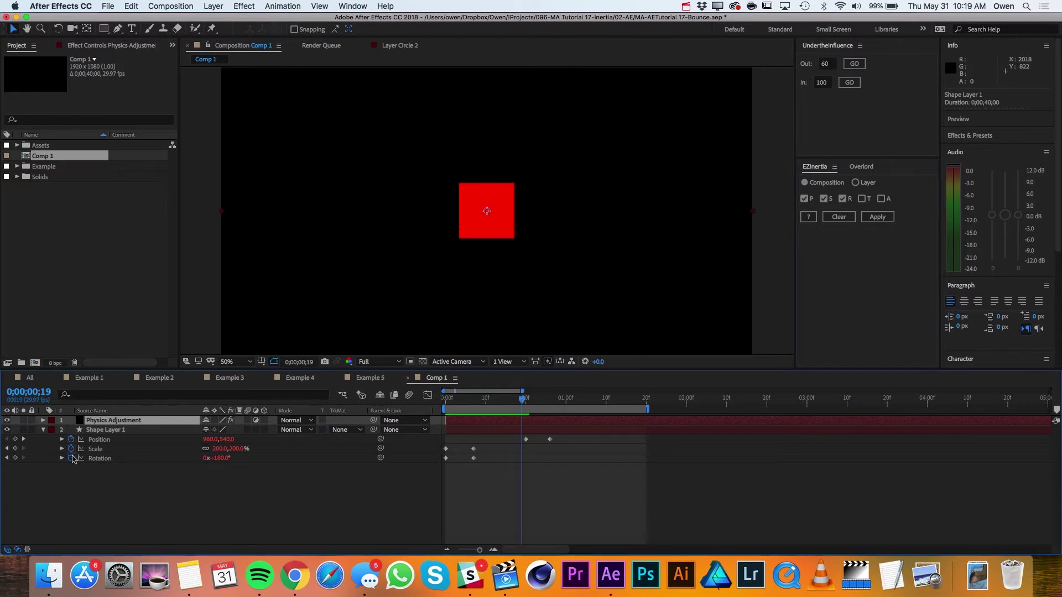
- Read through the generated Position expression, then collapse the property
click(61, 440)
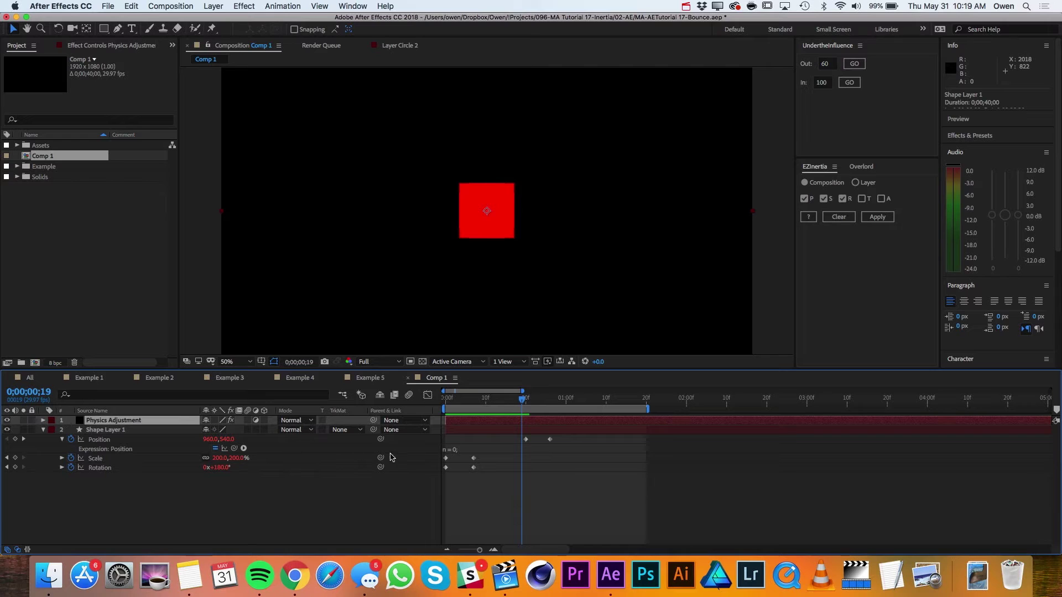
click(451, 452)
scroll(531, 492, down, 5)
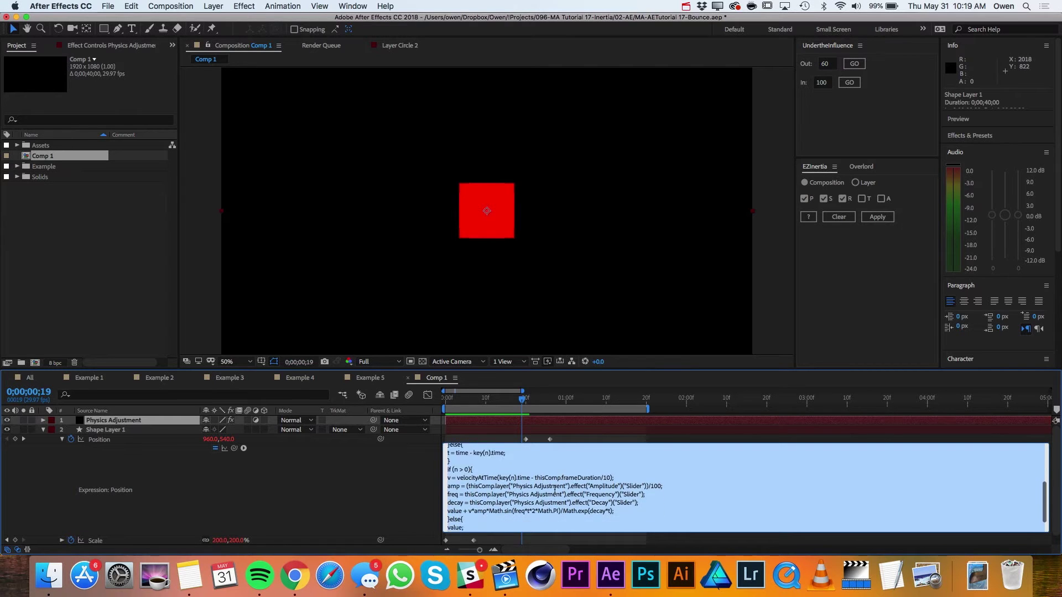
click(372, 468)
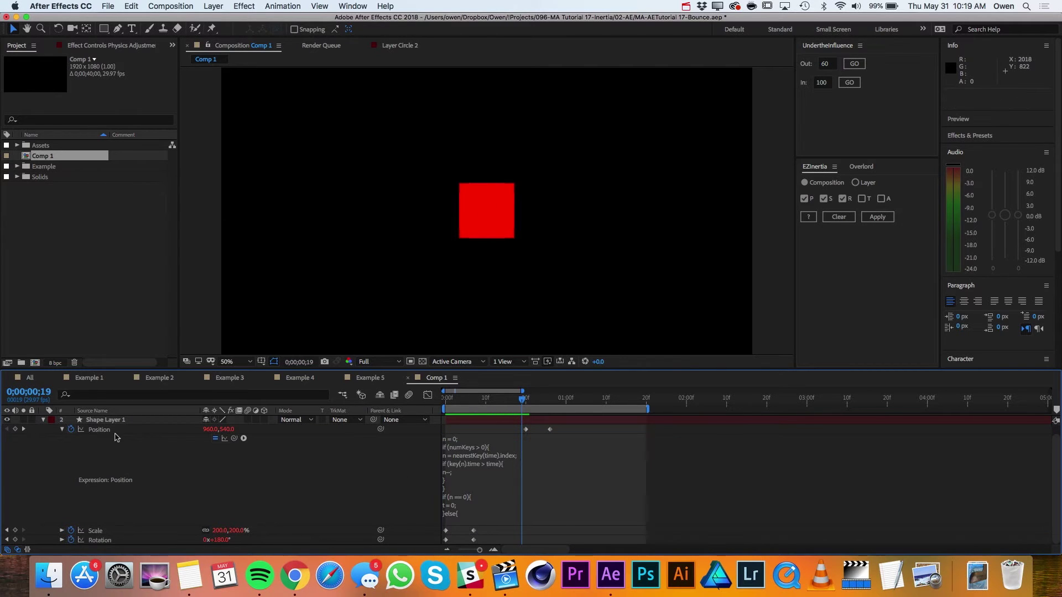
click(62, 430)
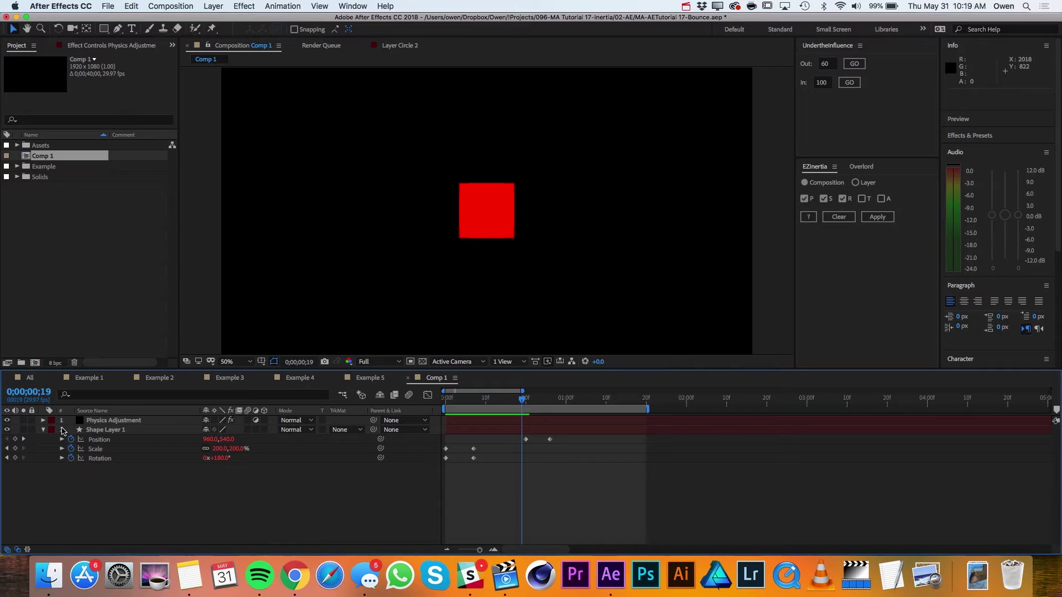
- Inspect the Physics Adjustment's Amplitude, Frequency and Decay sliders in Effect Controls
click(123, 422)
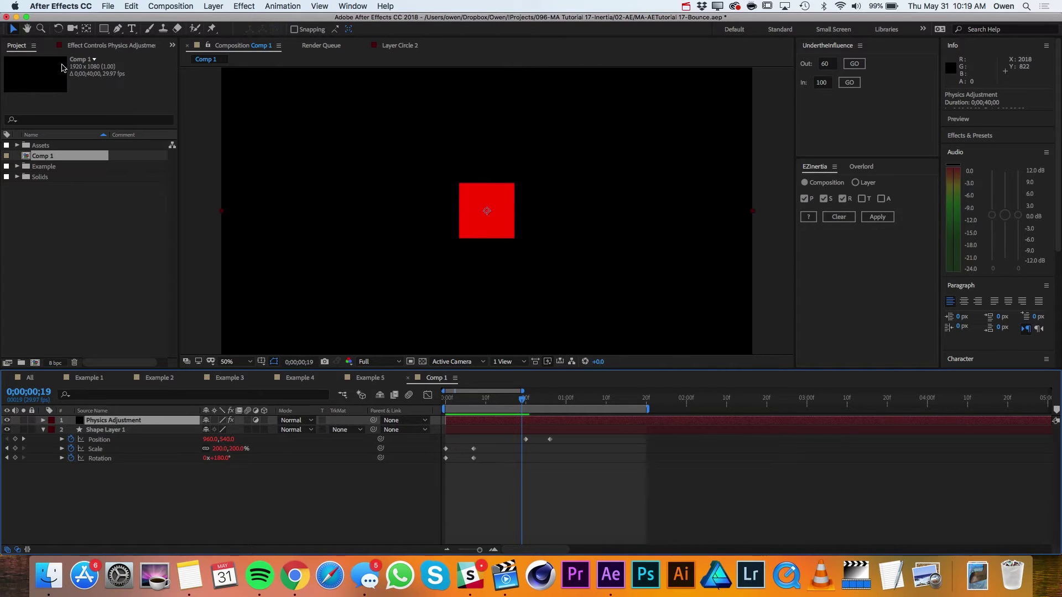
click(100, 47)
click(34, 71)
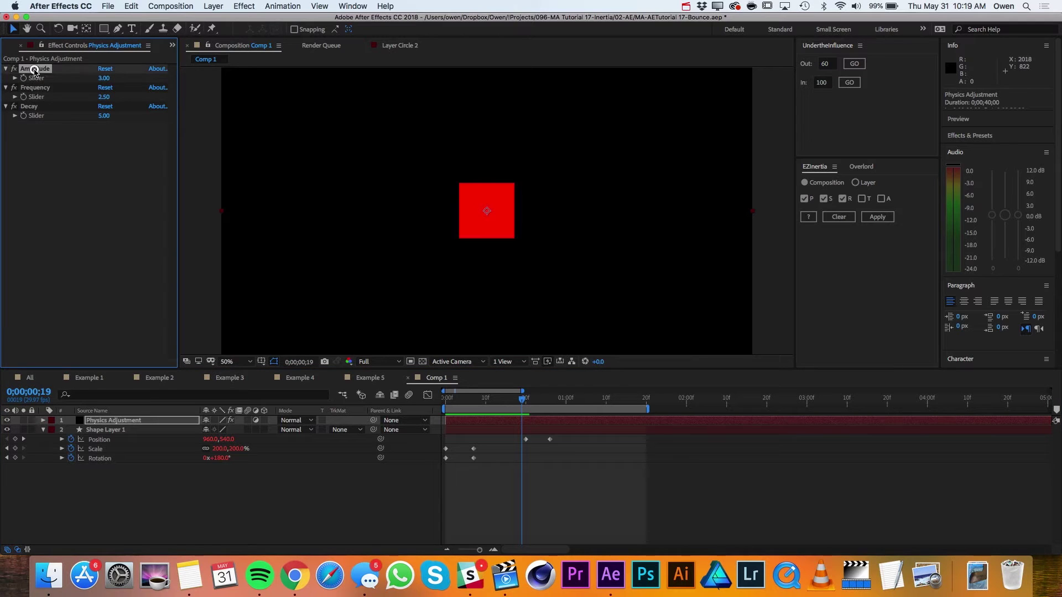
click(35, 88)
click(36, 108)
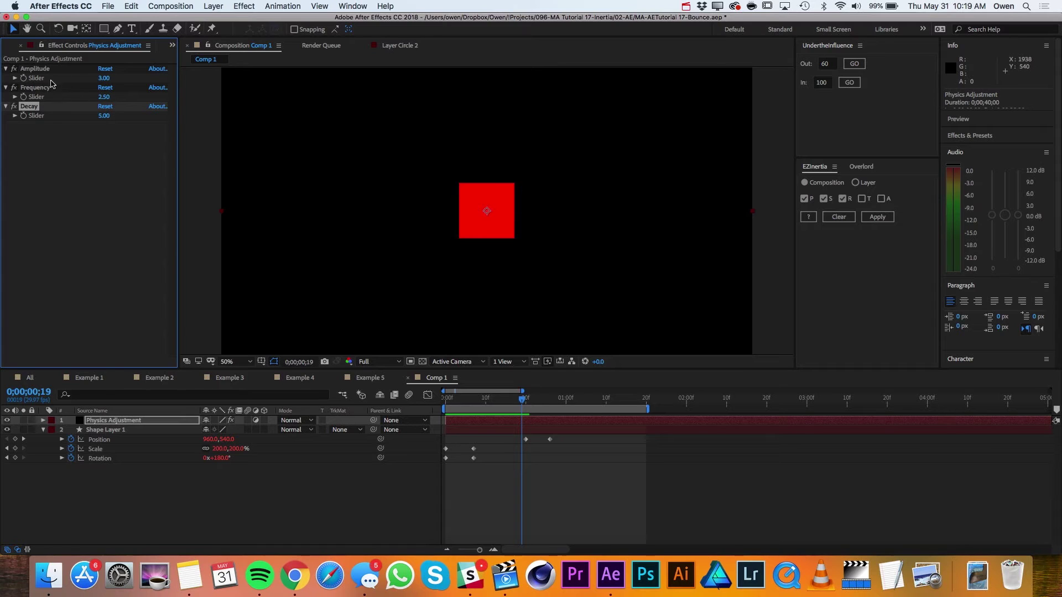
click(105, 430)
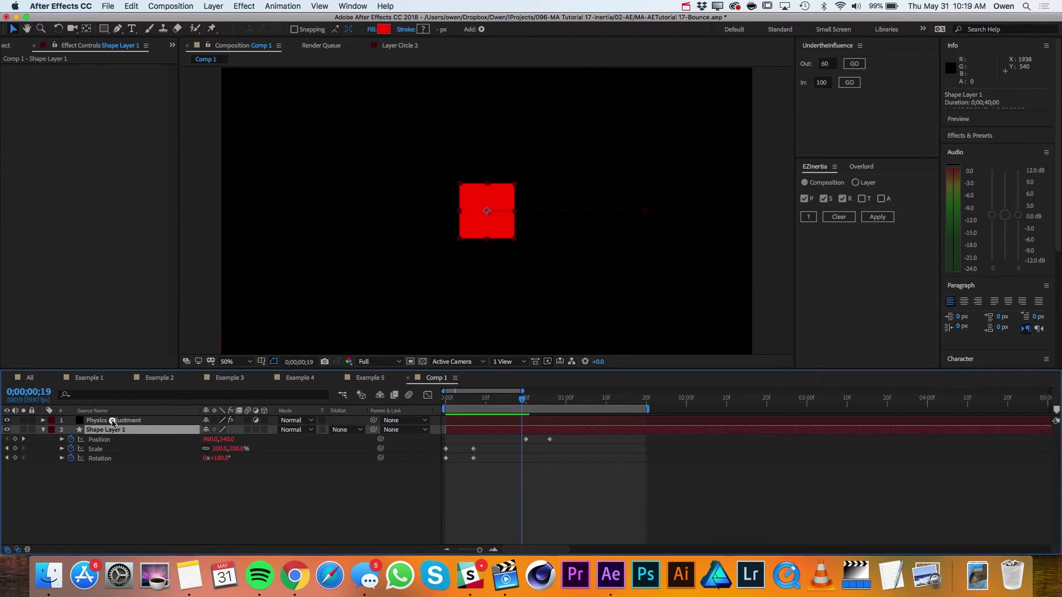
click(113, 422)
- Play a preview of the square's bounce
key(space)
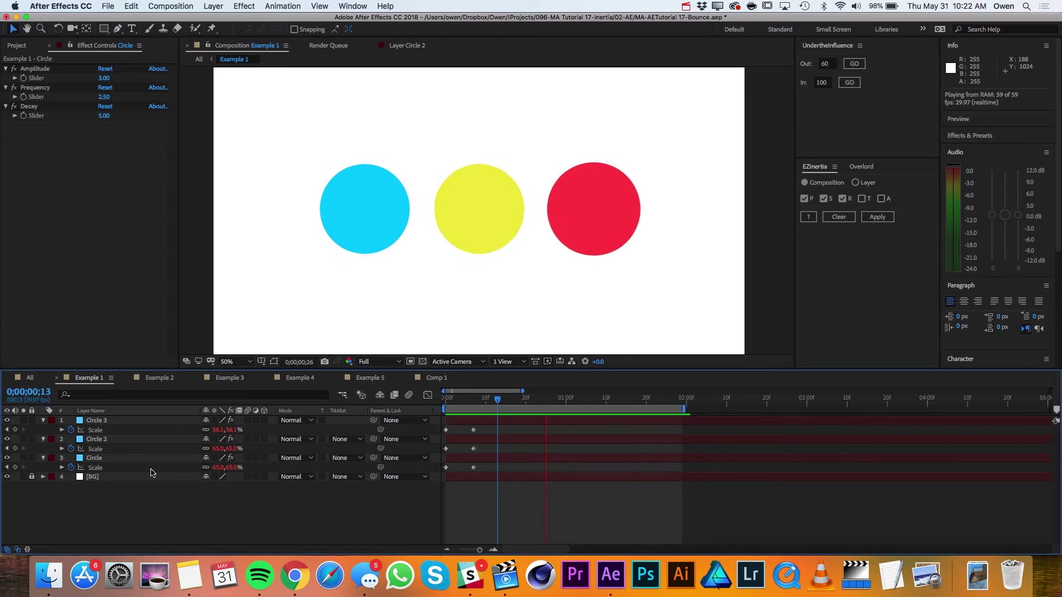
click(128, 460)
key(space)
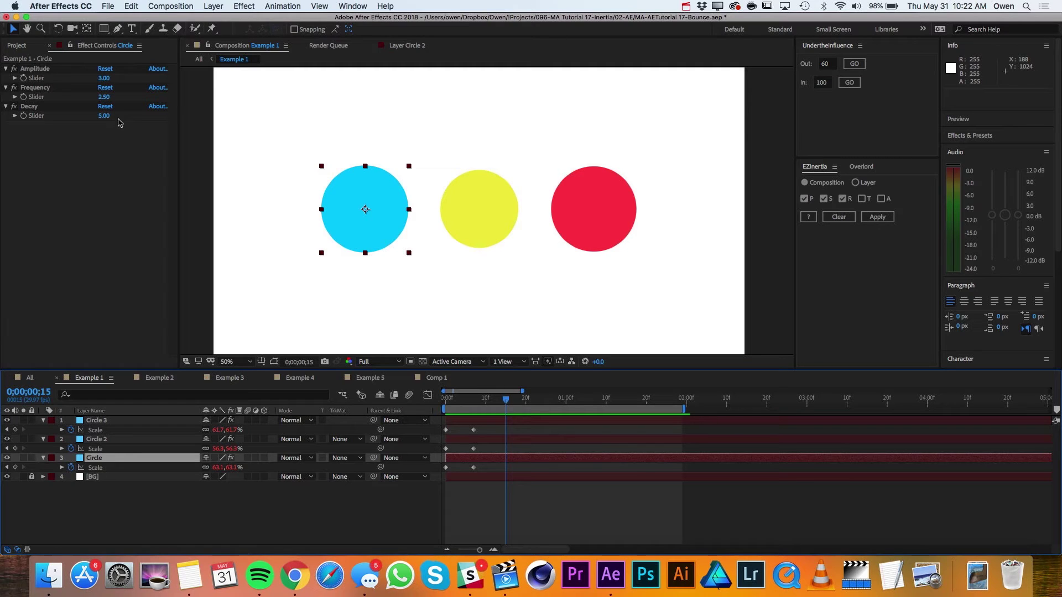
click(128, 440)
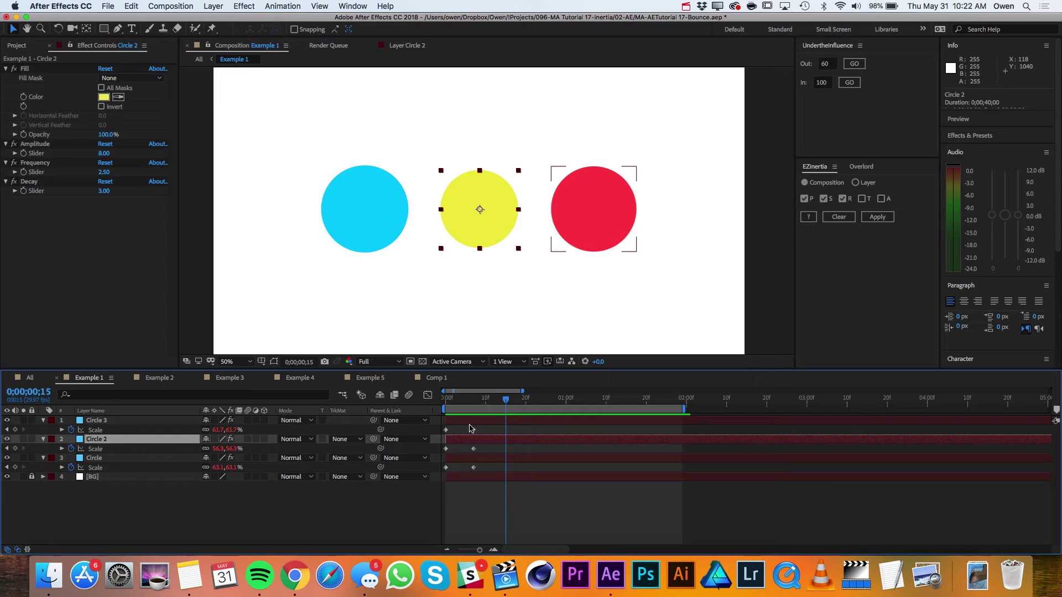
drag(448, 399, 490, 401)
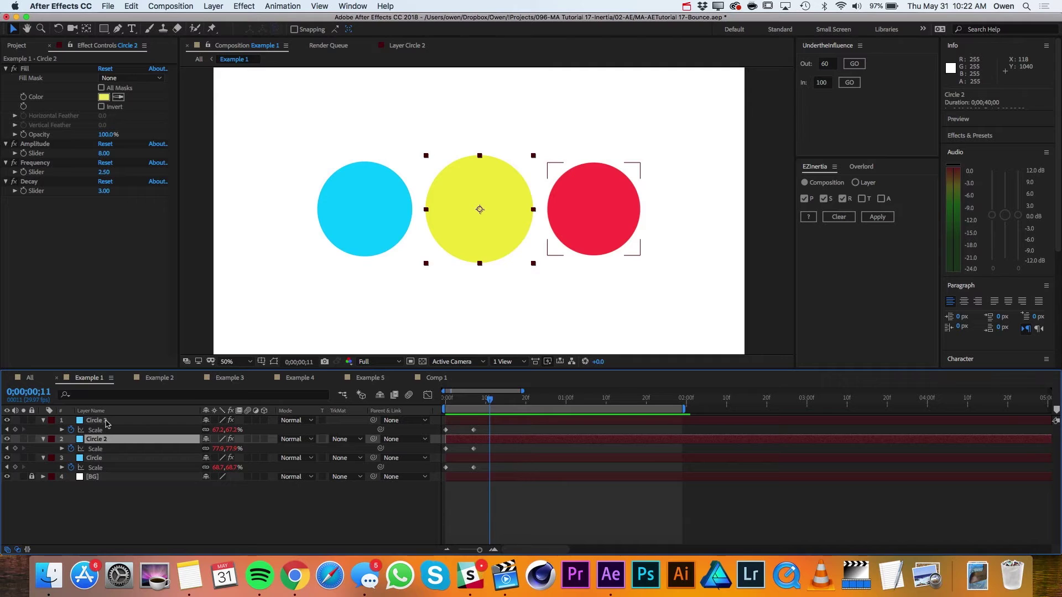
click(105, 421)
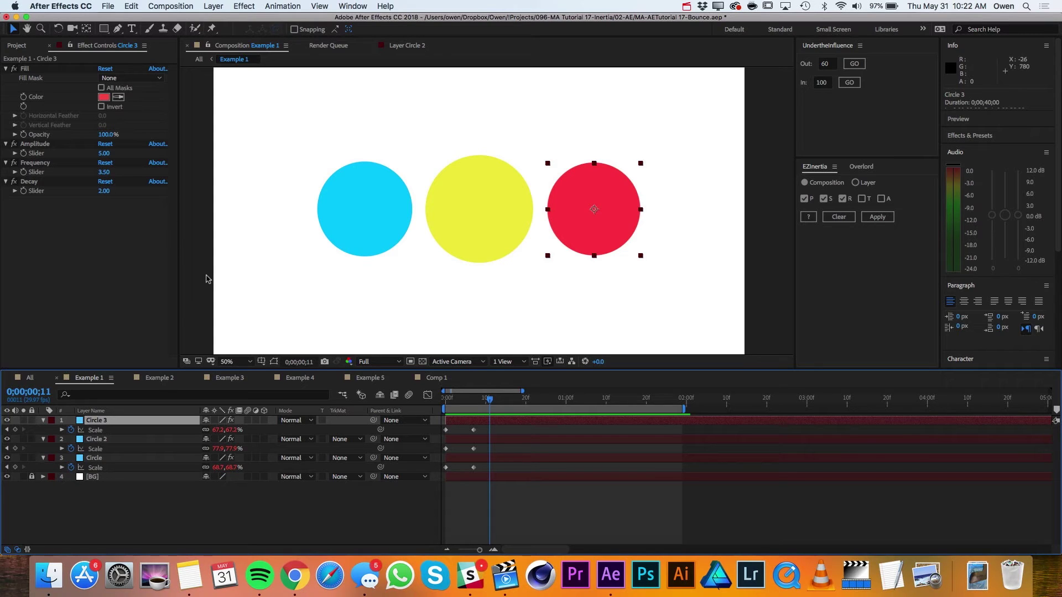
key(space)
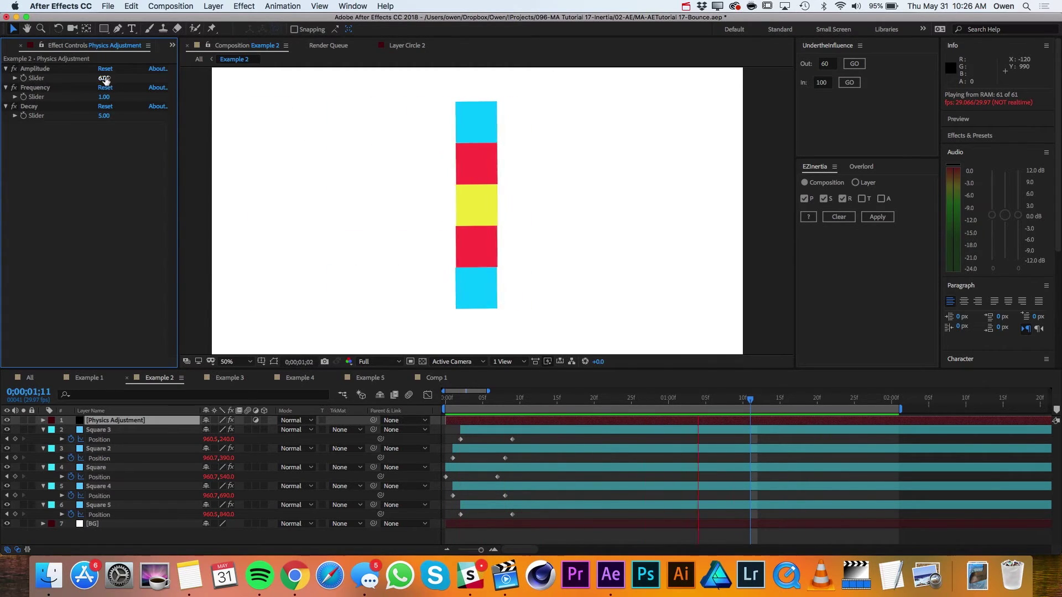
- Set the Example 2 Physics Adjustment Amplitude to 10, then move to Example 3
click(104, 78)
text(10)
key(Return)
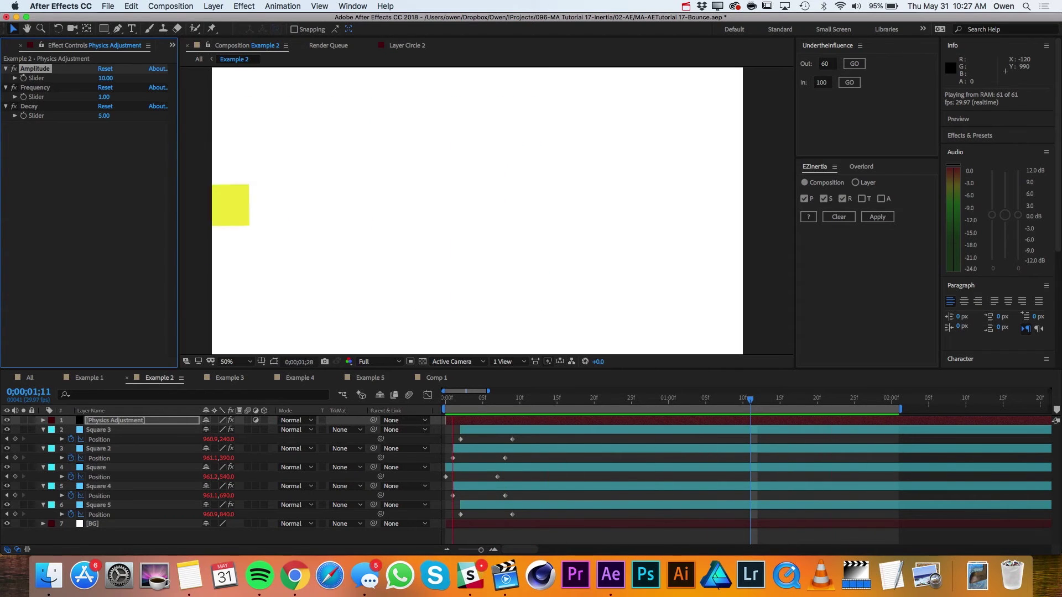
click(227, 380)
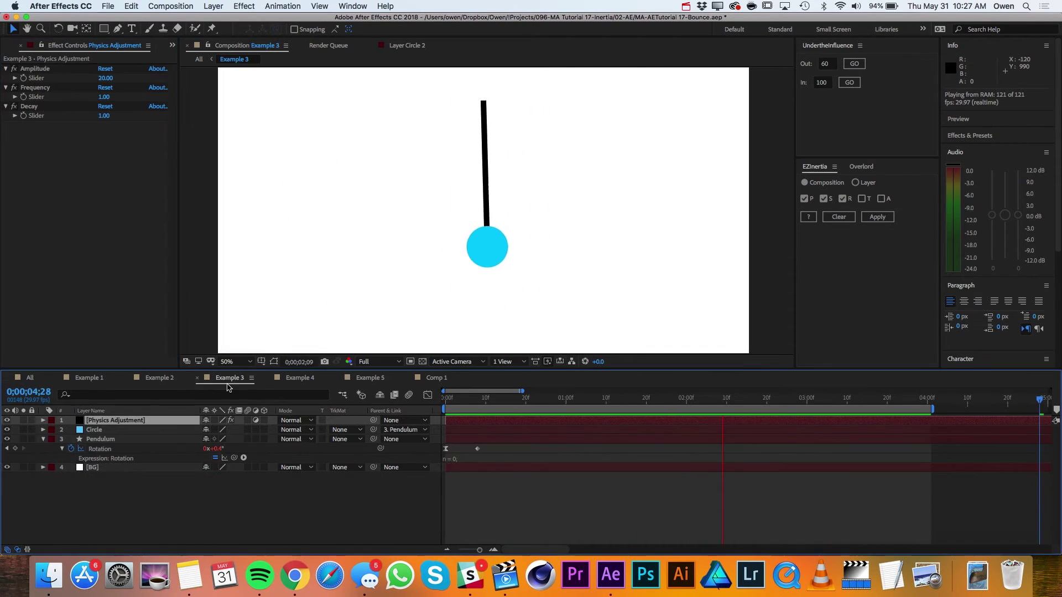
- Enter 0.4 as the pendulum Physics Adjustment's Decay value
click(107, 117)
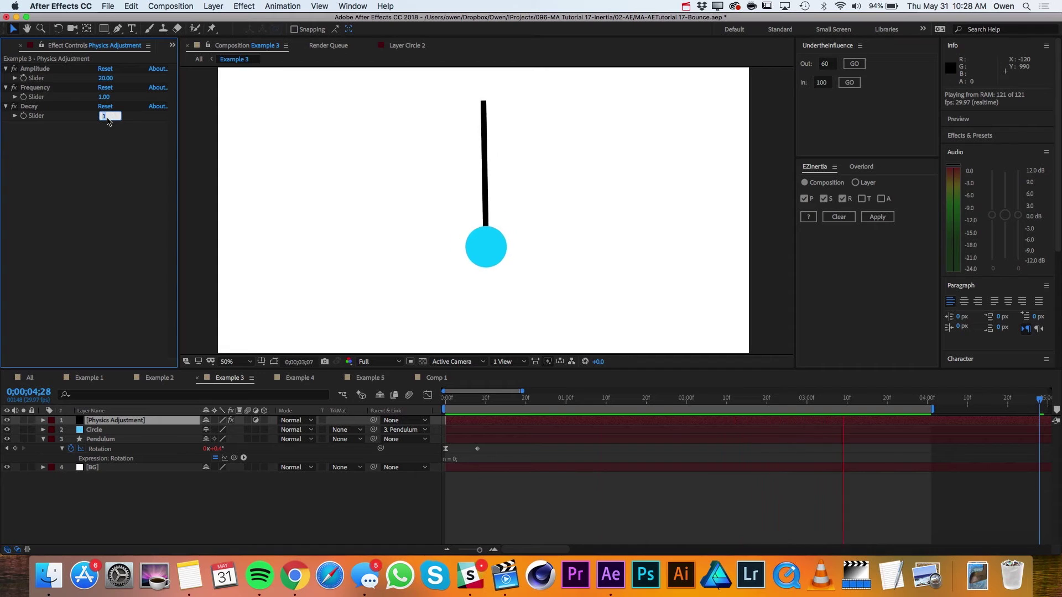
text(.4)
key(Return)
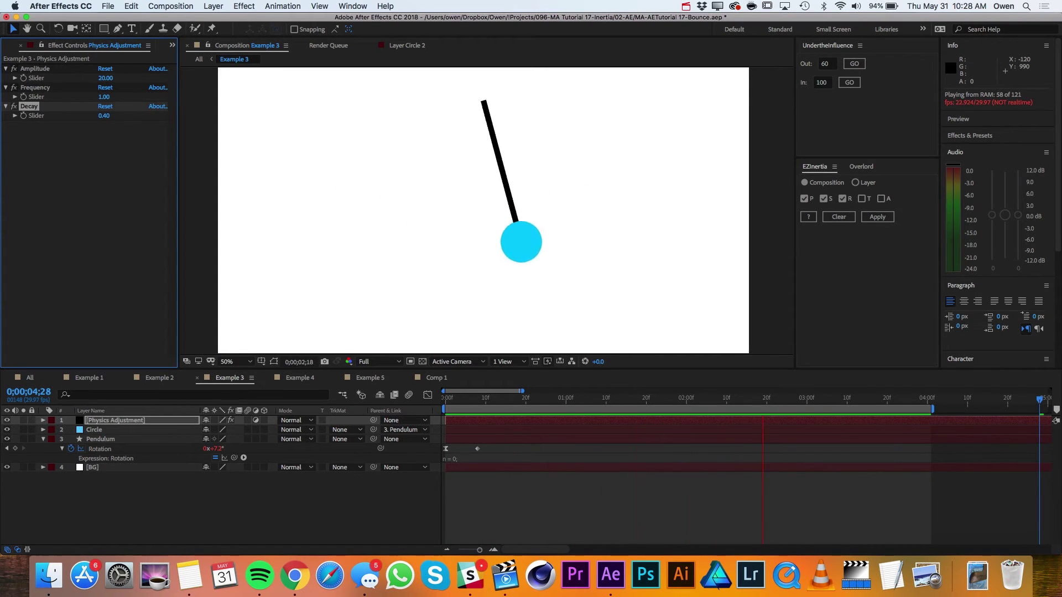
click(176, 416)
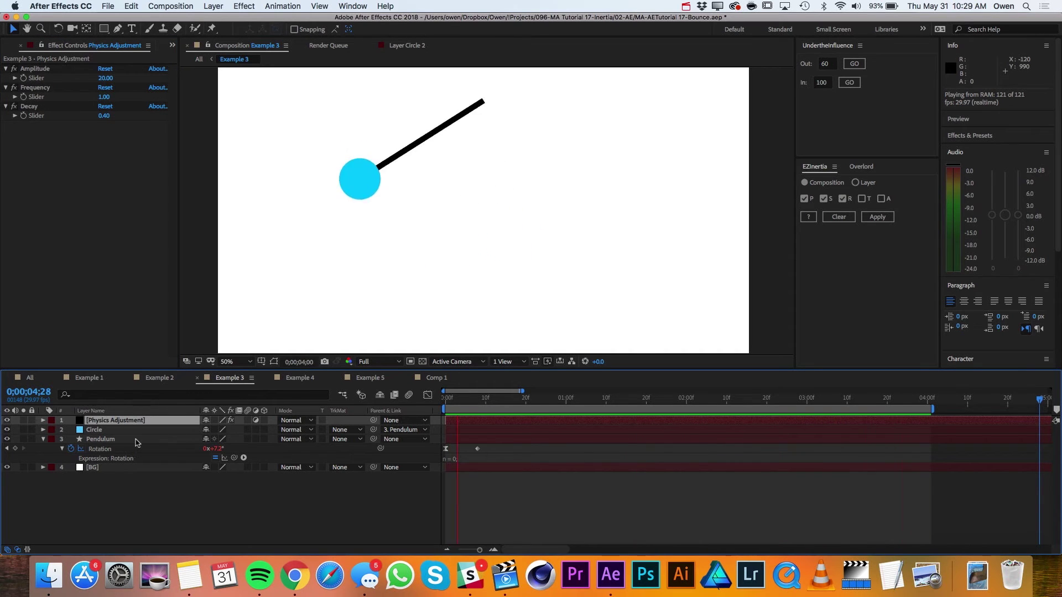
- Graph the Pendulum layer's Rotation in the Graph Editor with the post-expression curve shown
click(136, 440)
click(100, 448)
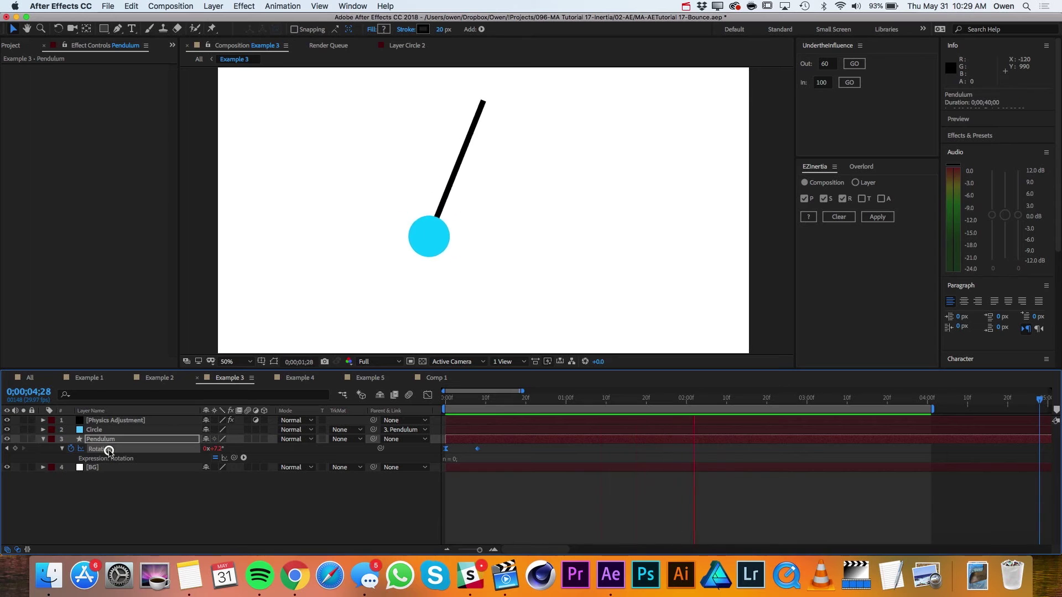
click(428, 395)
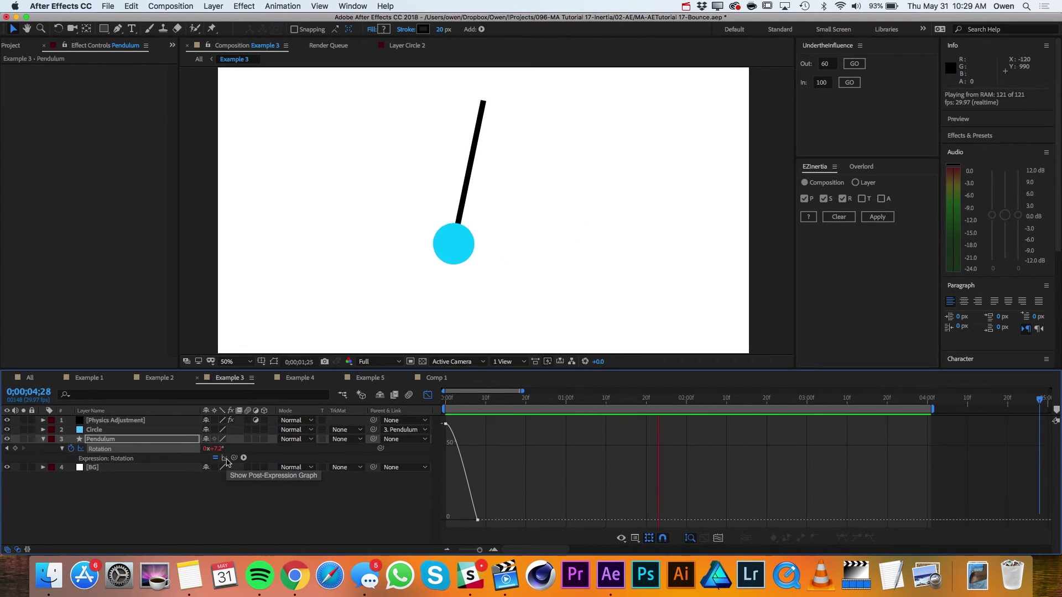
click(225, 459)
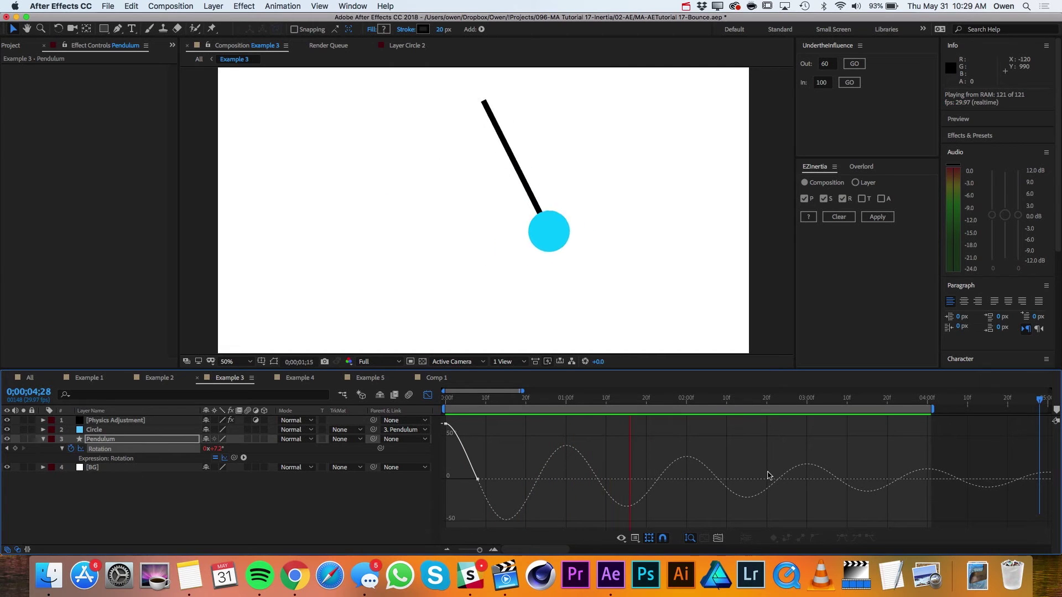
scroll(768, 476, down, 3)
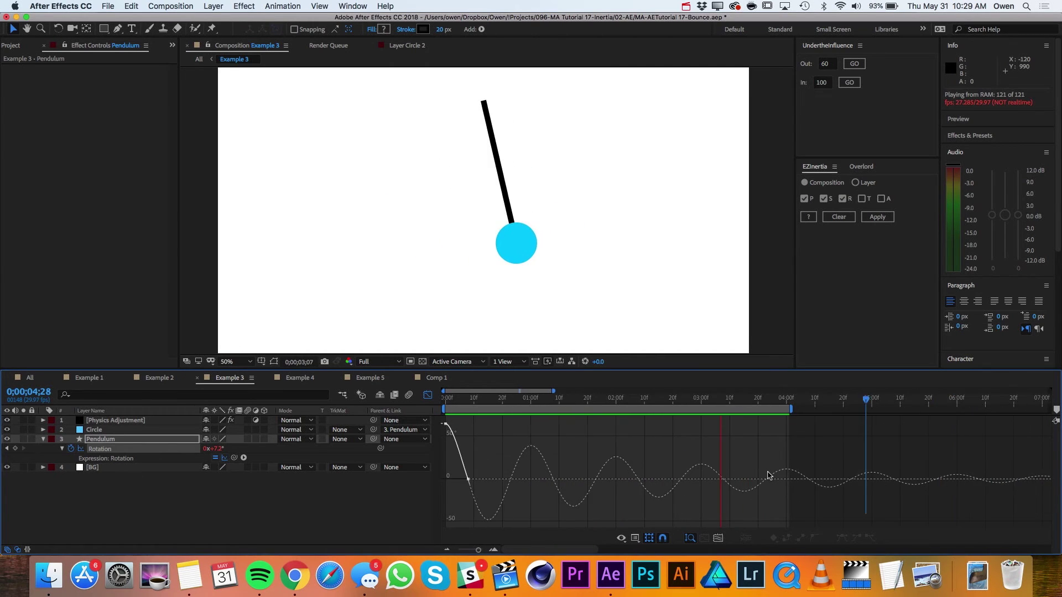
scroll(768, 476, down, 8)
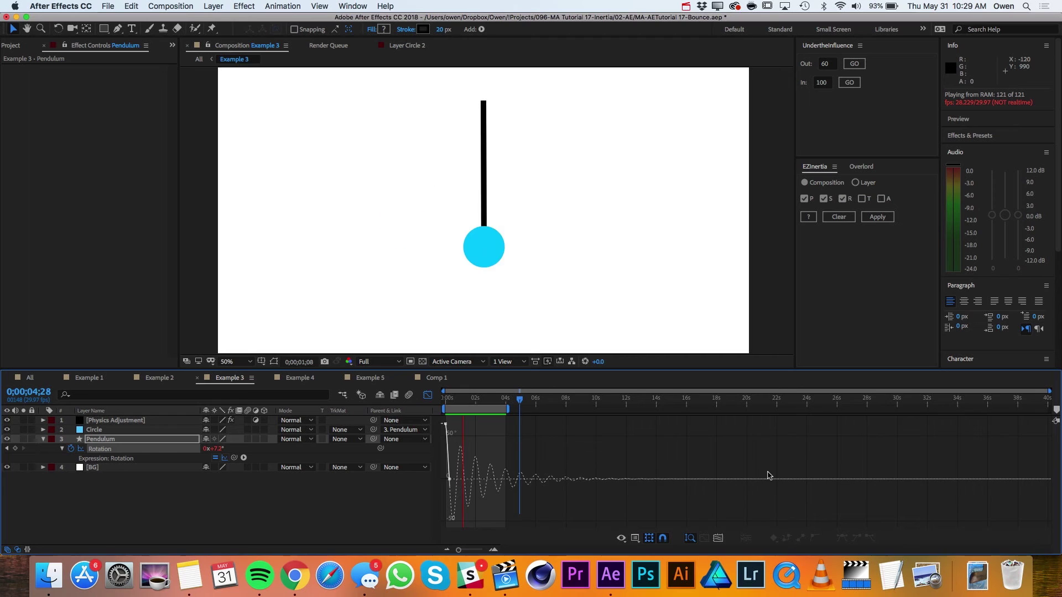
scroll(768, 476, up, 4)
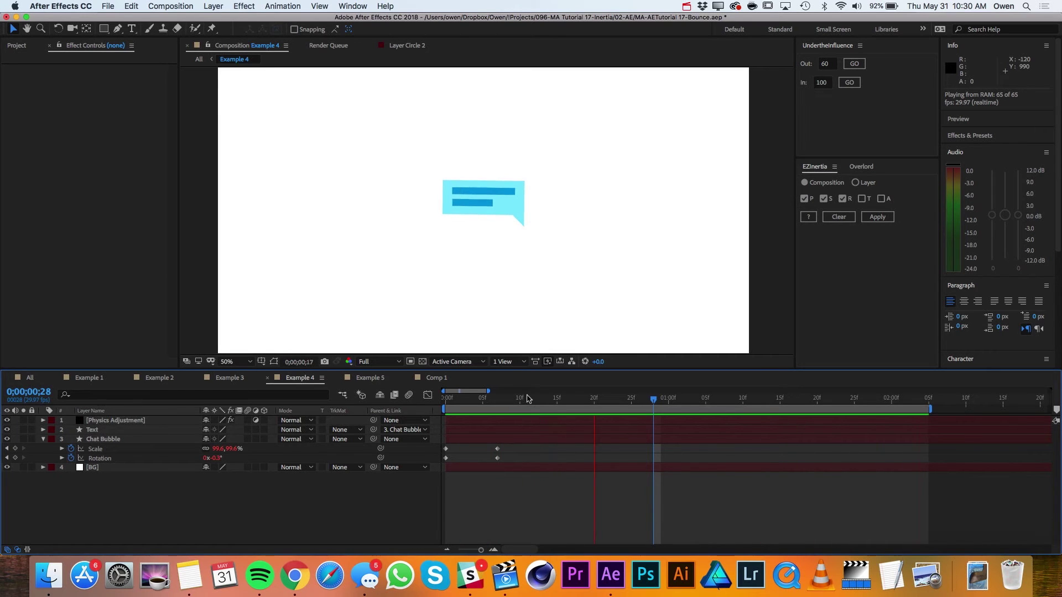
- Stop the preview and clear the chat bubble's EZInertia expressions with Position unchecked
key(space)
click(104, 440)
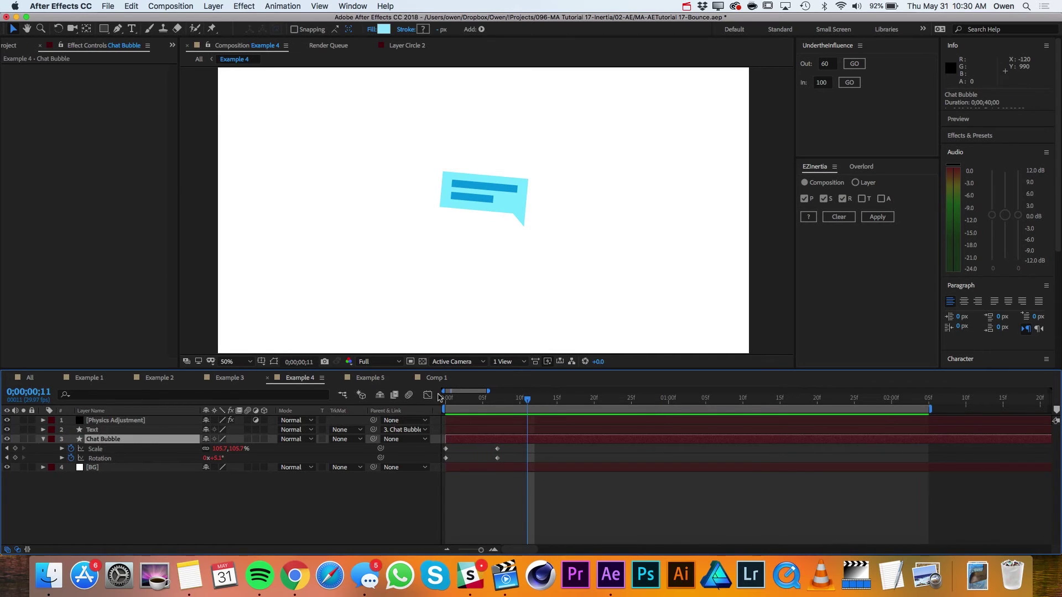
click(805, 201)
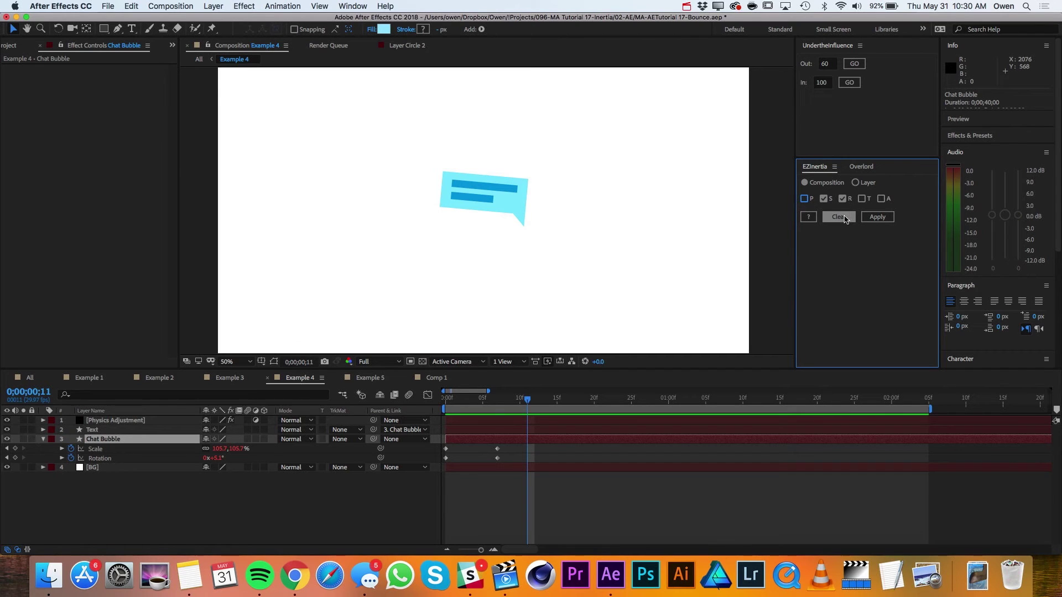
click(844, 217)
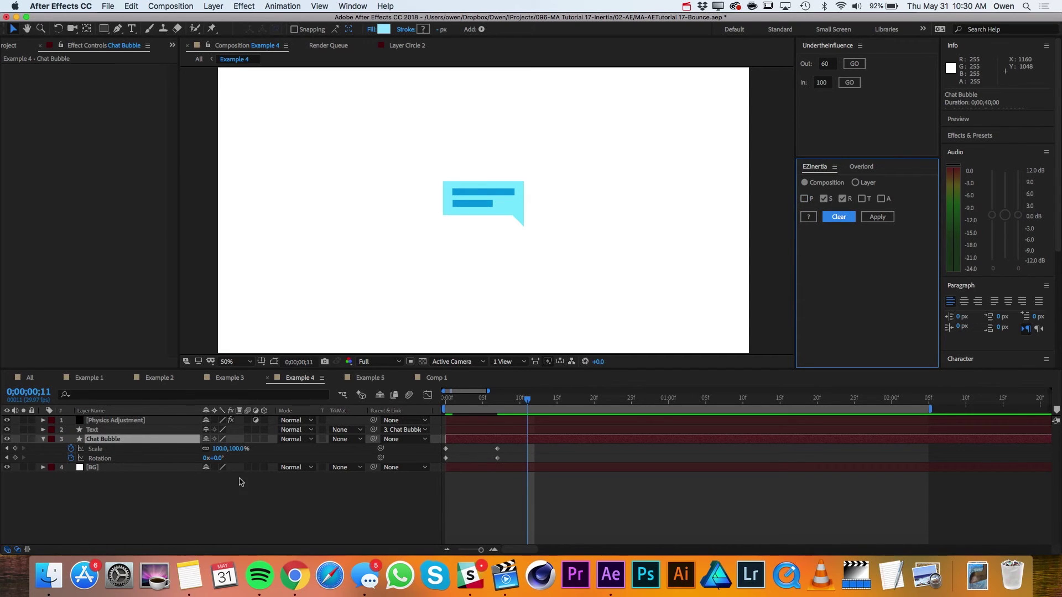
- Remove the chat bubble's Scale and Rotation keyframes and delete the Physics Adjustment layer
click(71, 448)
click(71, 458)
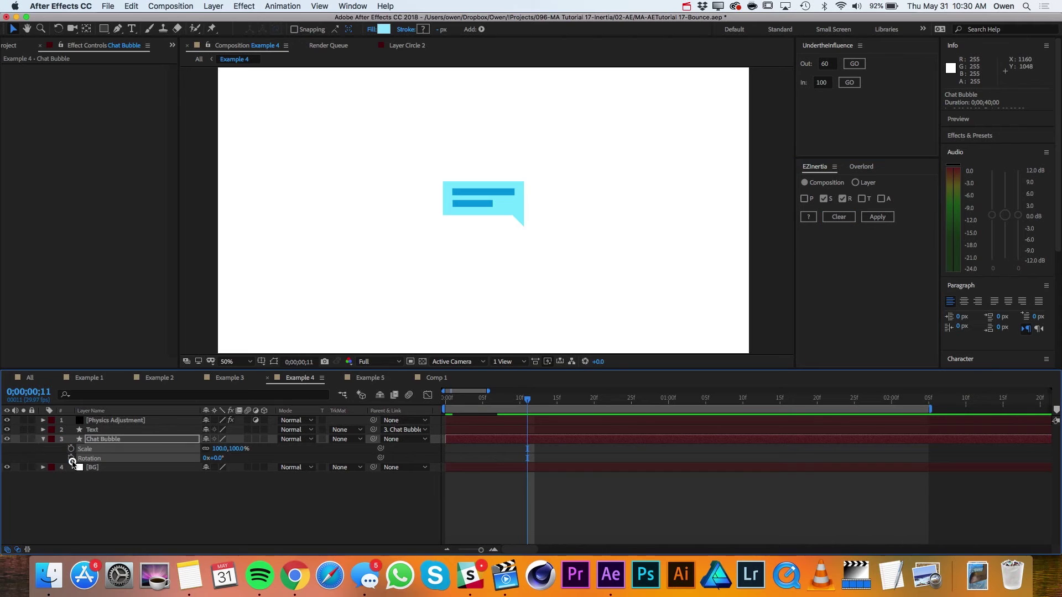
click(115, 422)
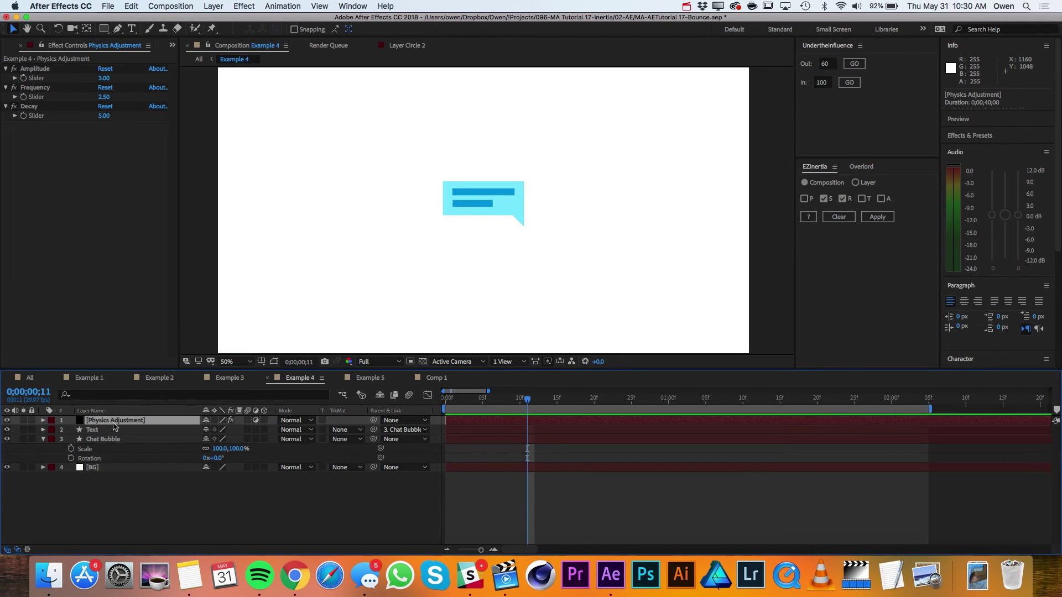
key(Delete)
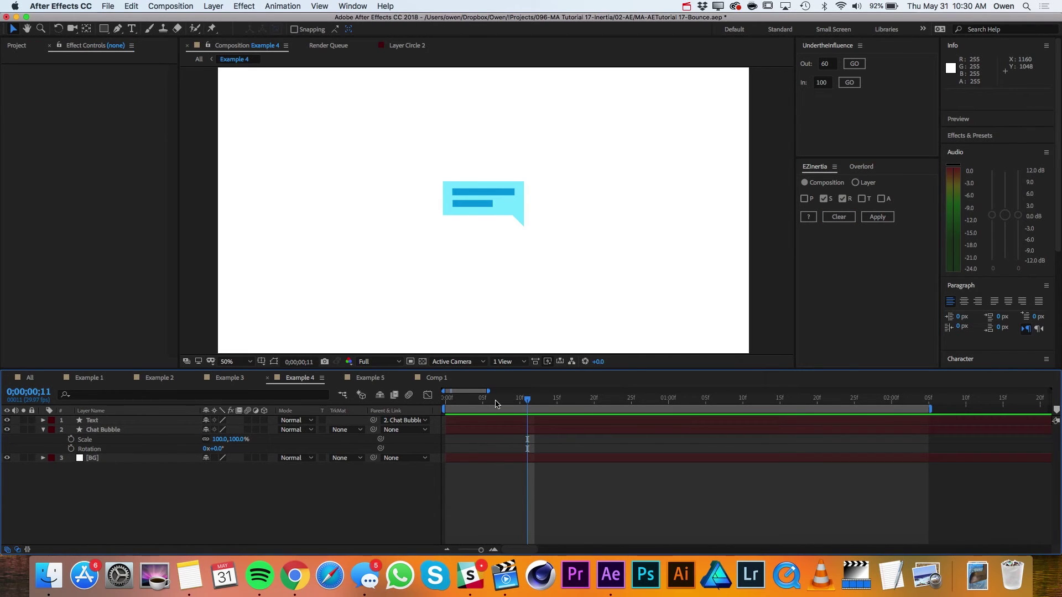
- Keyframe the chat bubble's Scale and Rotation at frame 7 at full size
click(497, 402)
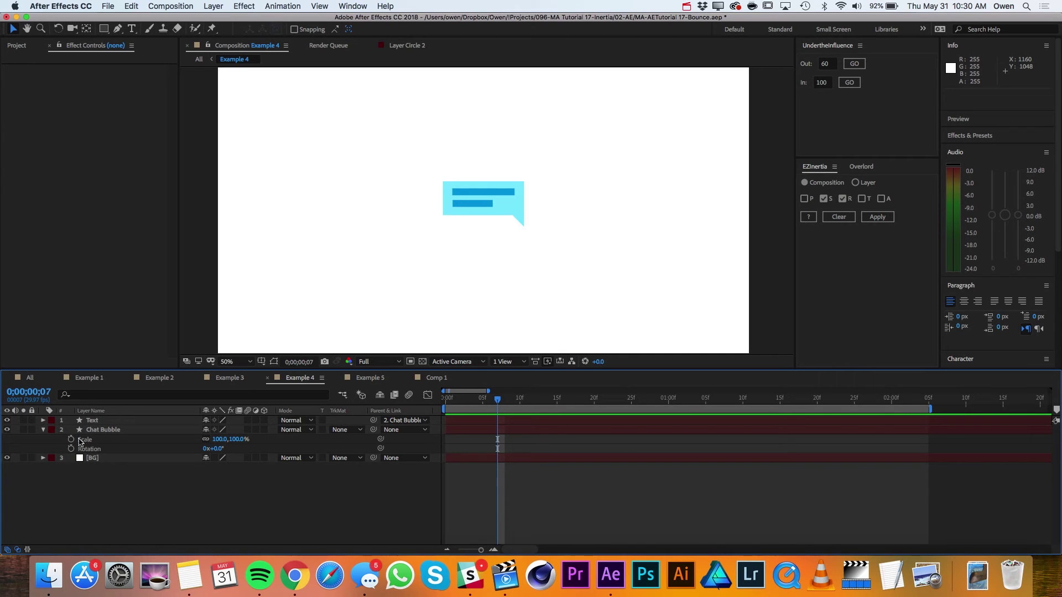
click(71, 440)
click(70, 449)
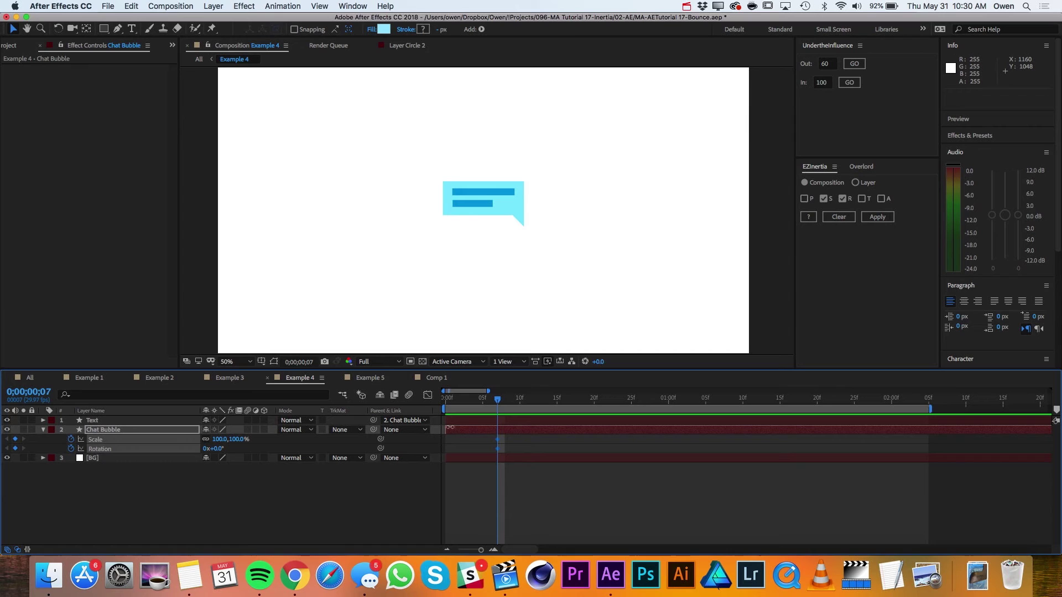
- At frame 0, set the bubble's Rotation to -90° and Scale to 0%, then preview
drag(470, 402, 445, 402)
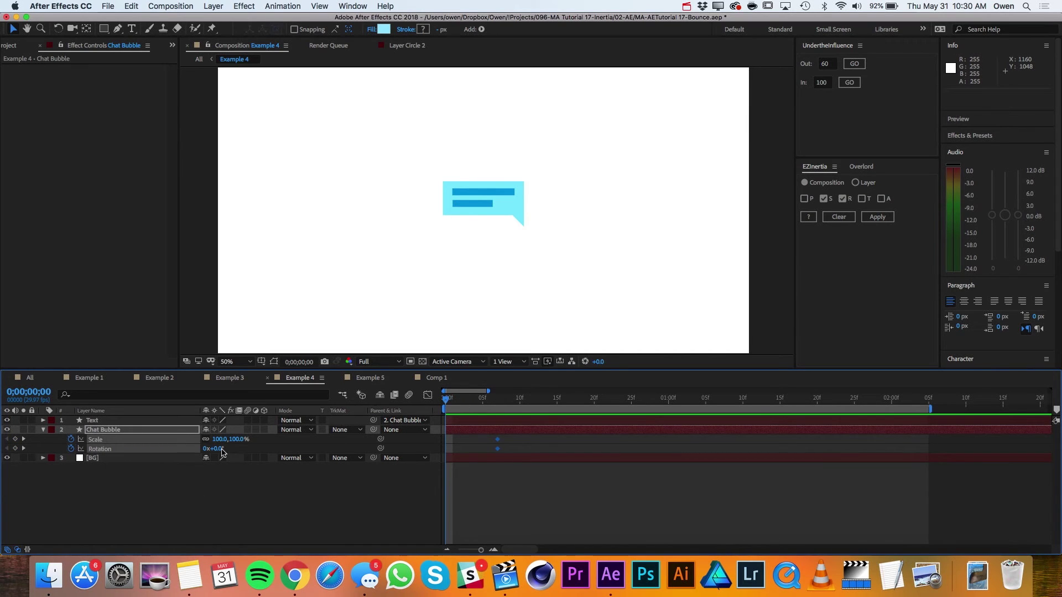
click(217, 449)
text(-90)
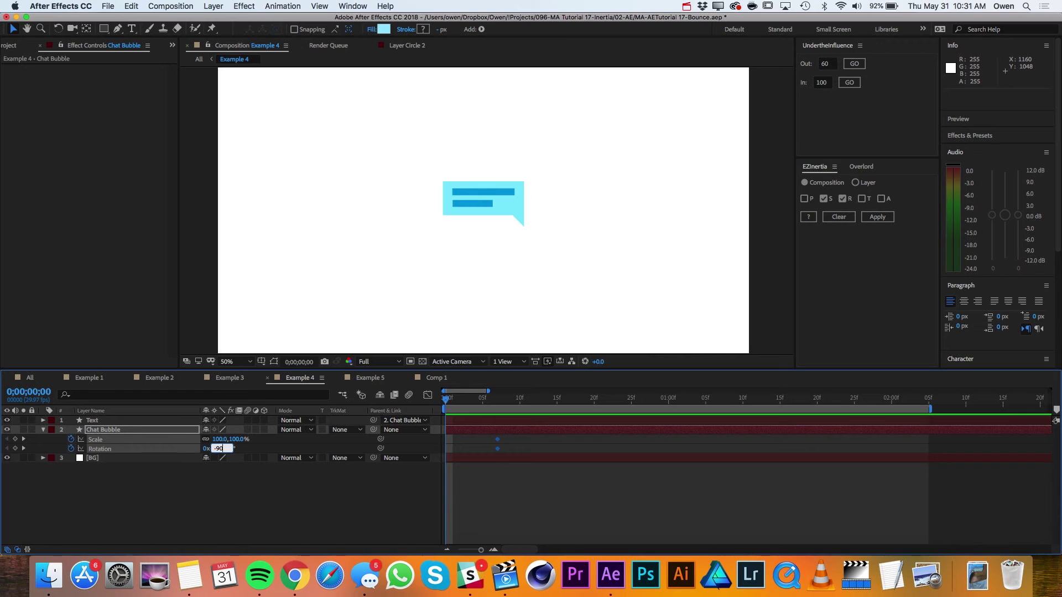
key(Return)
click(219, 439)
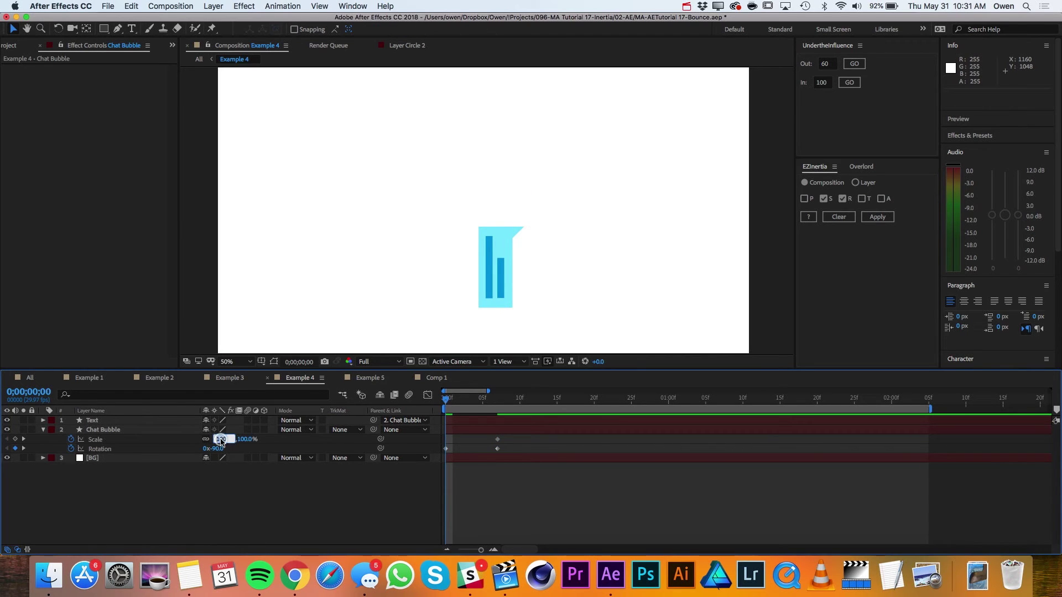
text(0)
key(Return)
key(space)
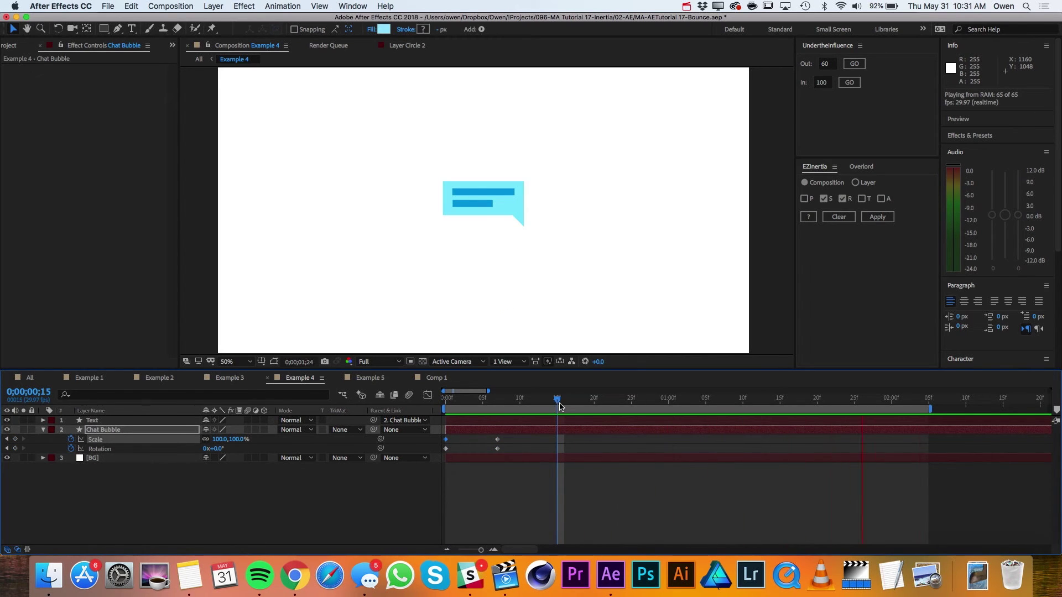
- Apply the EZInertia Scale and Rotation bounce to Chat Bubble, preview it, then open Example 5
click(137, 434)
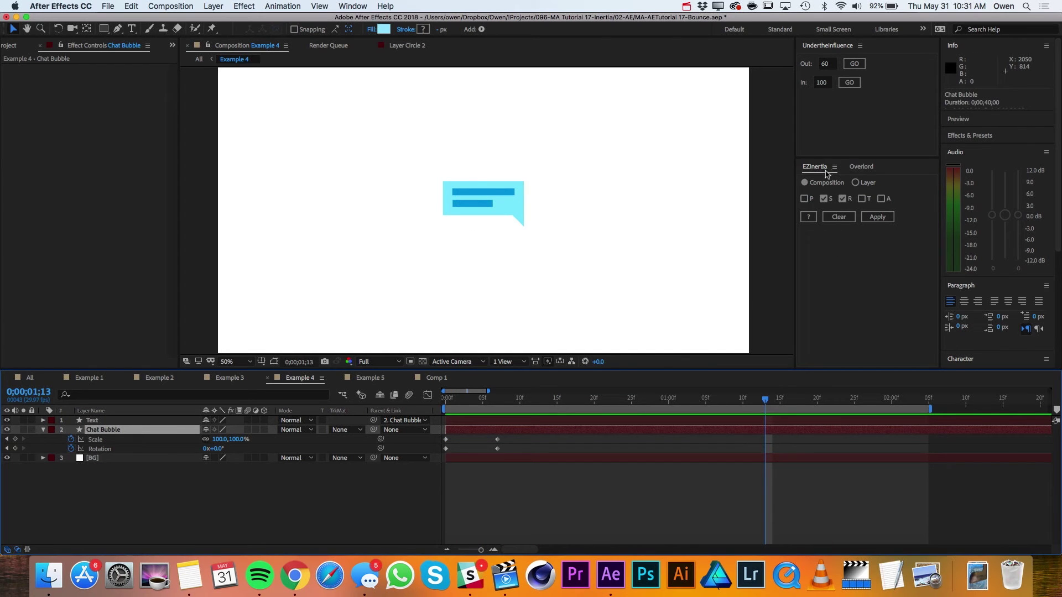
click(875, 217)
click(868, 217)
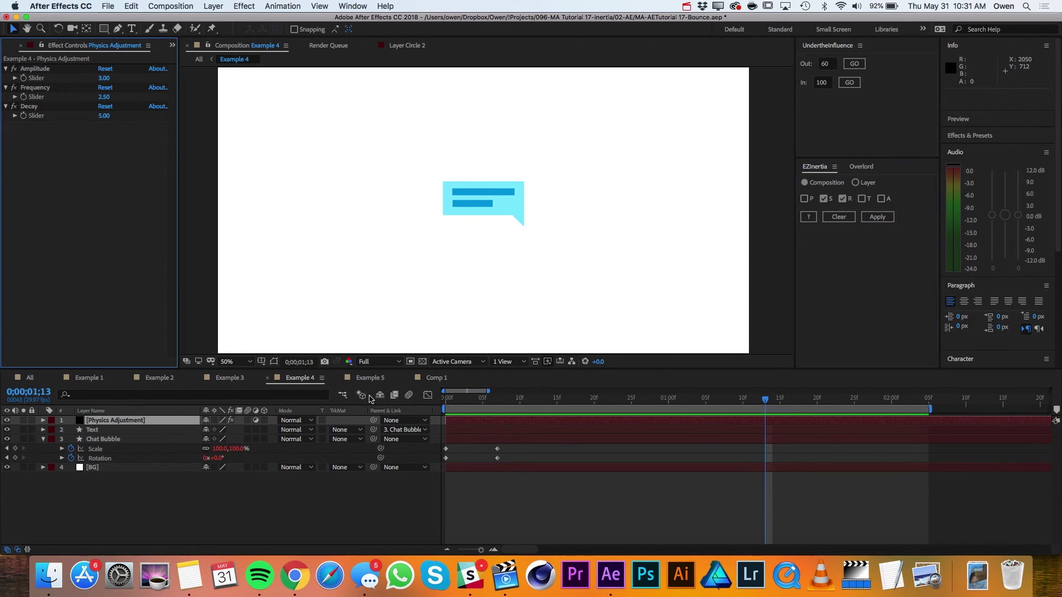
key(space)
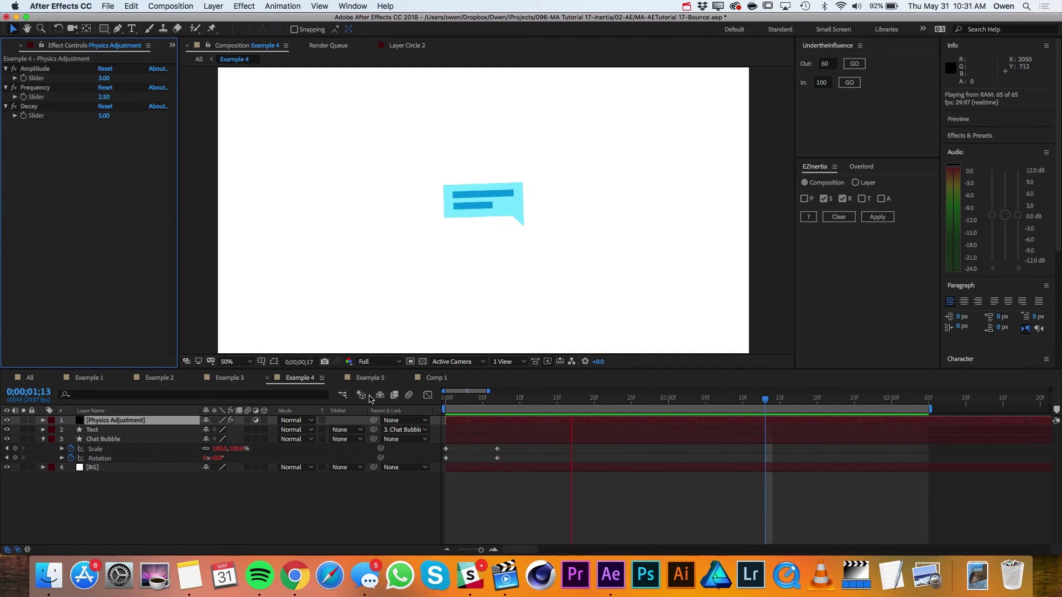
click(366, 378)
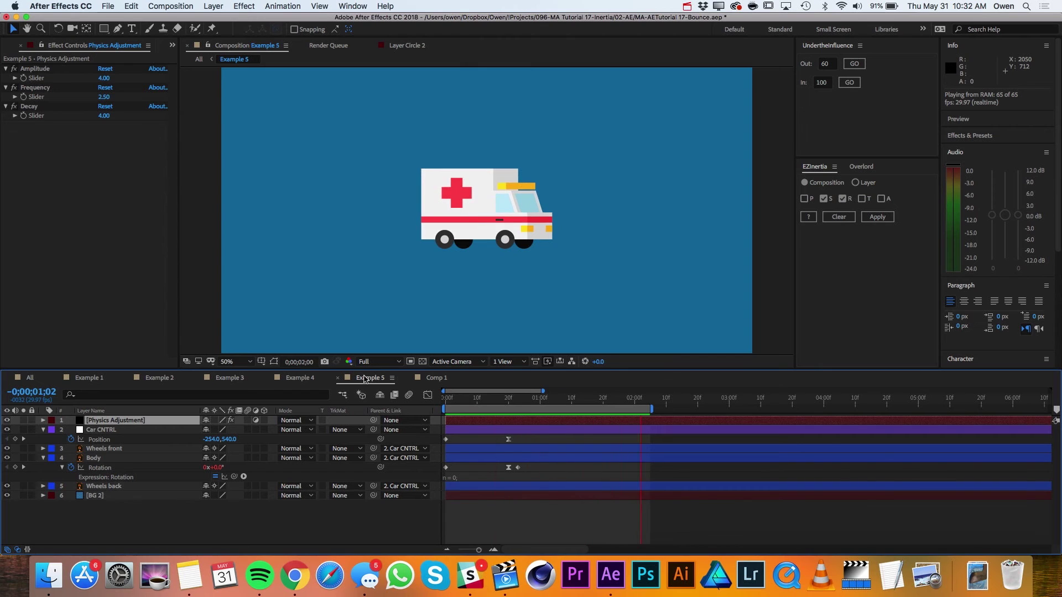
- Clear the EZInertia Rotation expression from the ambulance Body layer, with Scale unchecked
key(space)
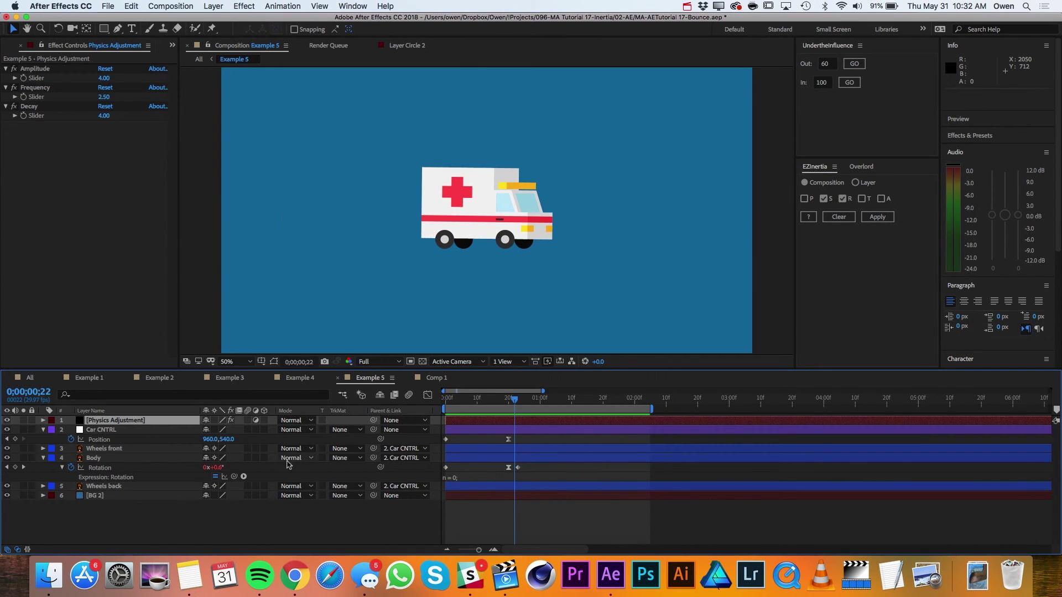
click(101, 459)
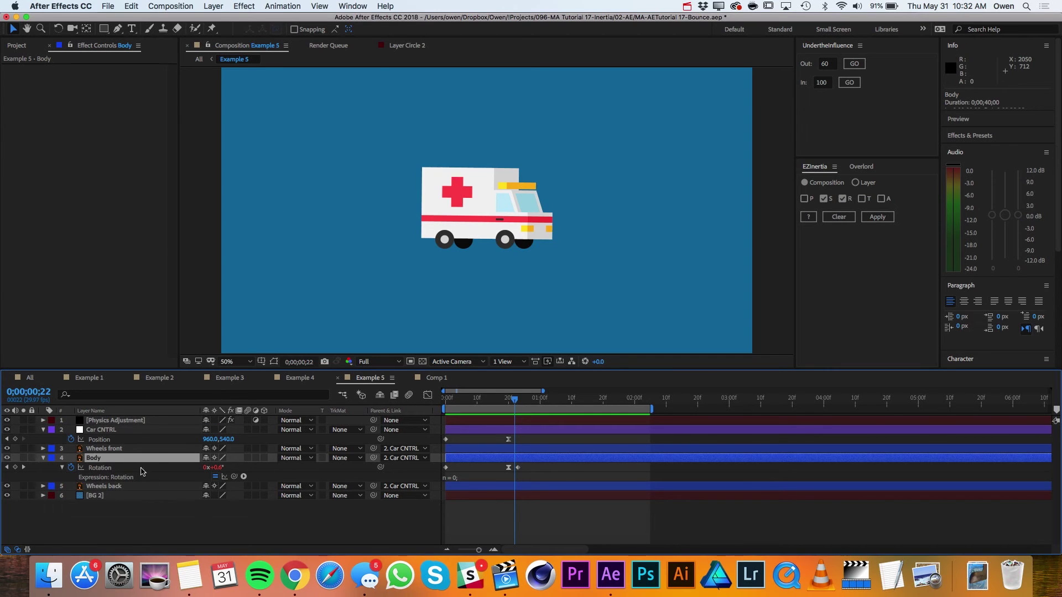
click(824, 198)
click(839, 217)
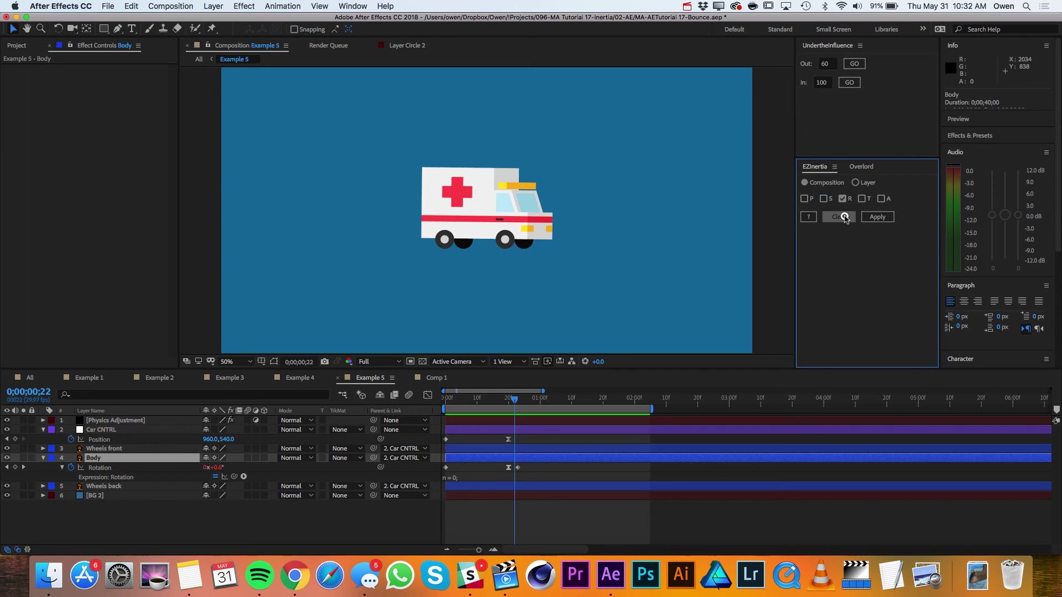
drag(520, 405, 521, 403)
- Remove the Body's Rotation keyframes and solo the Body and wheel layers to inspect them
click(73, 468)
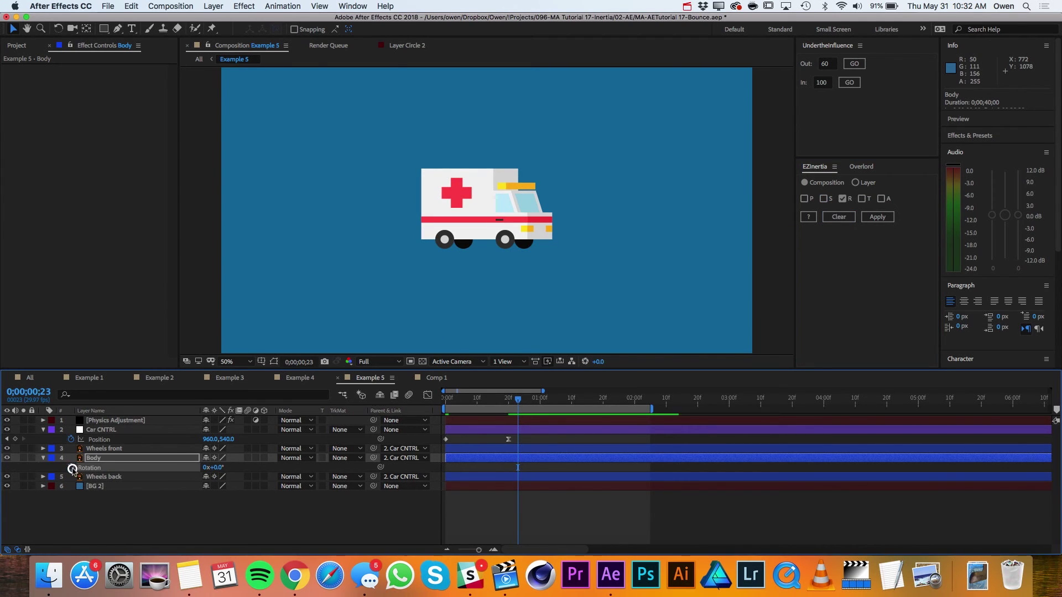
click(105, 457)
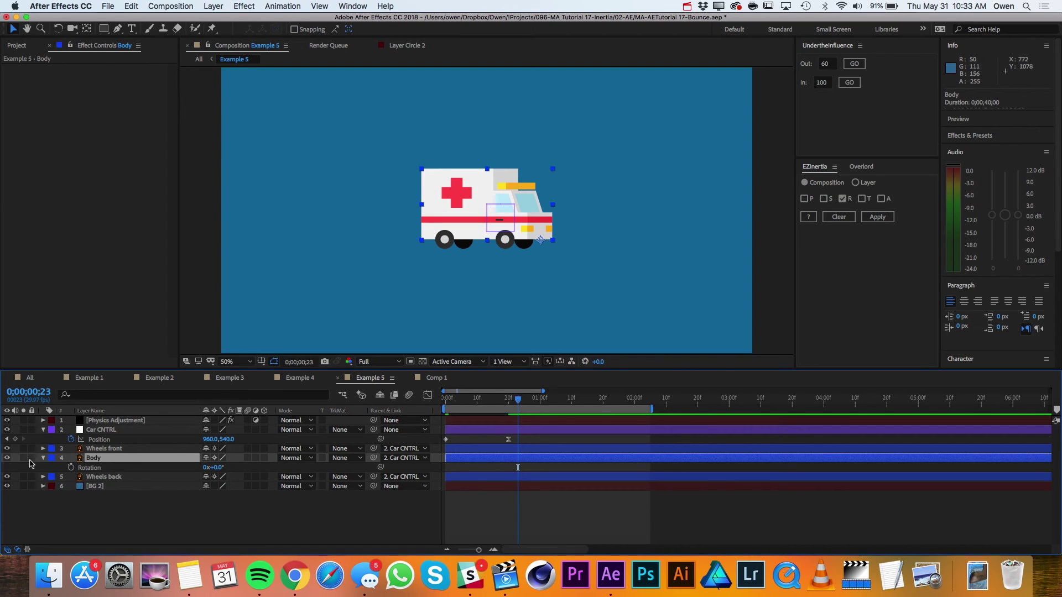
click(23, 458)
click(23, 458)
click(24, 449)
click(23, 477)
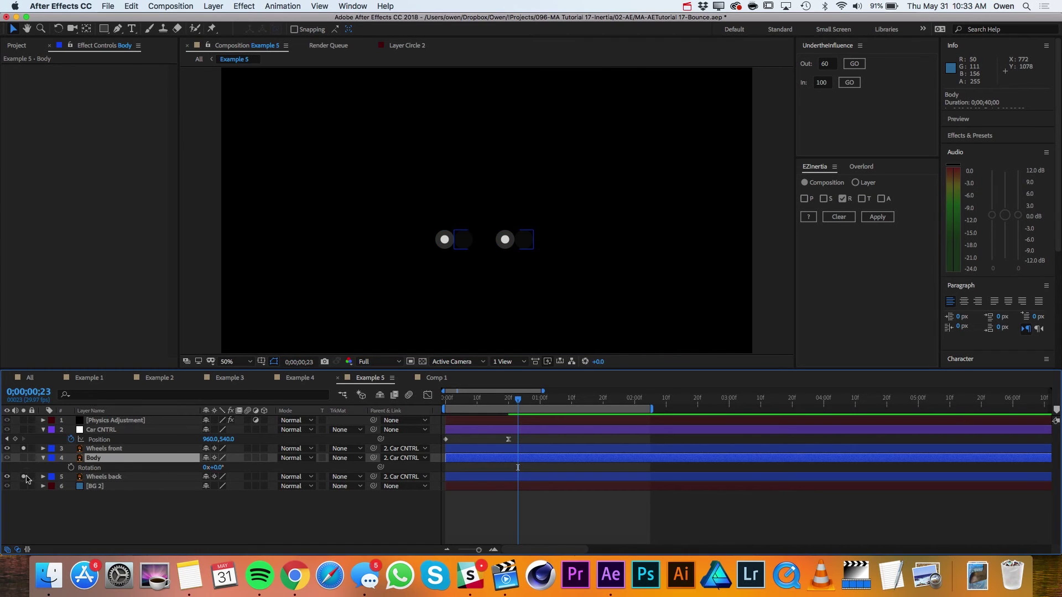
click(23, 477)
click(23, 449)
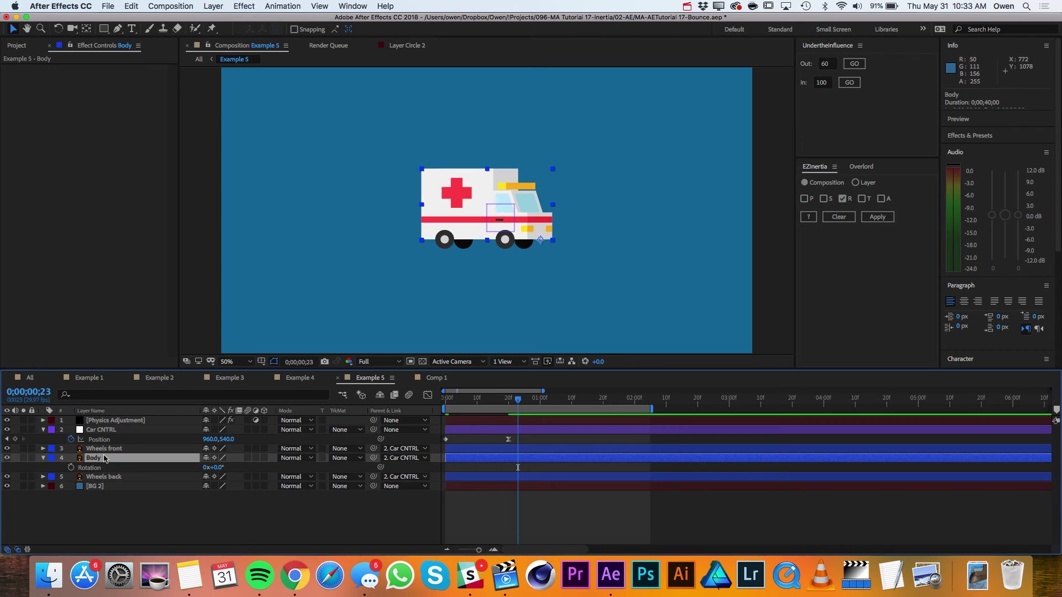
- Clear Car CNTRL's Position keyframes and delete the Physics Adjustment layer
click(104, 432)
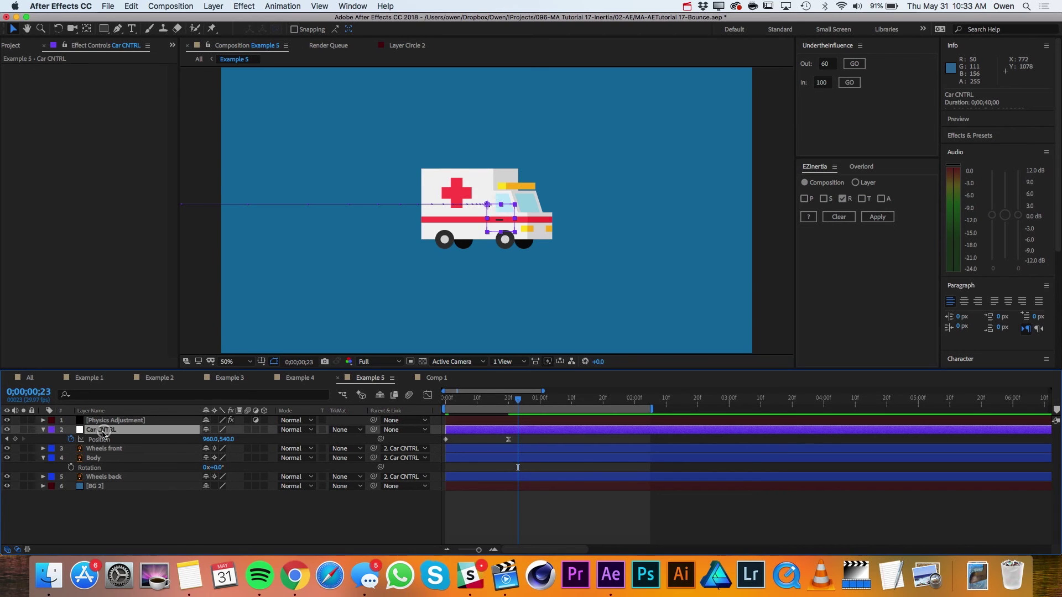
click(71, 439)
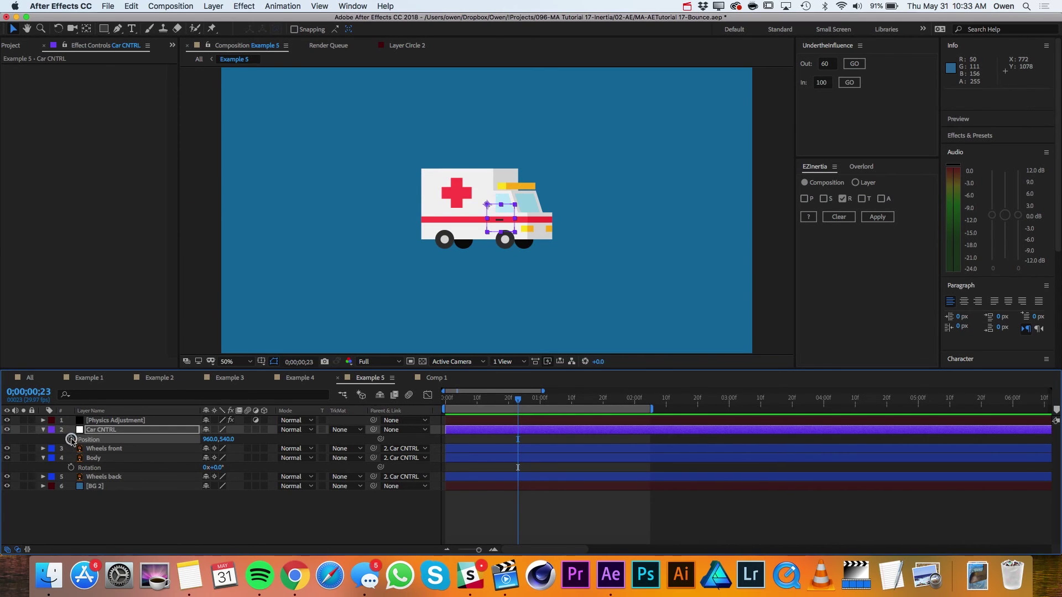
click(116, 421)
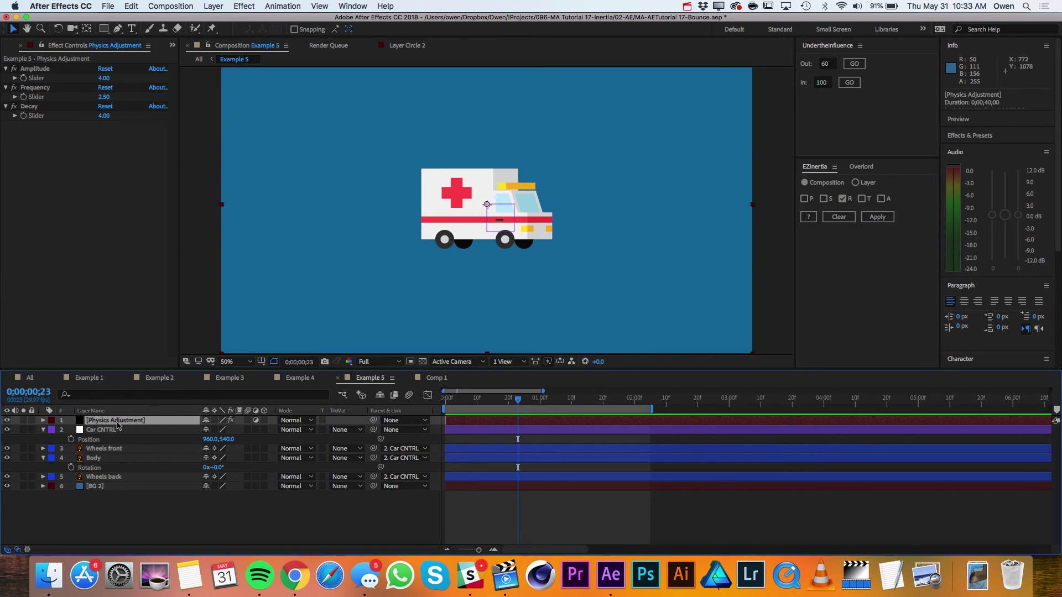
key(Delete)
click(117, 424)
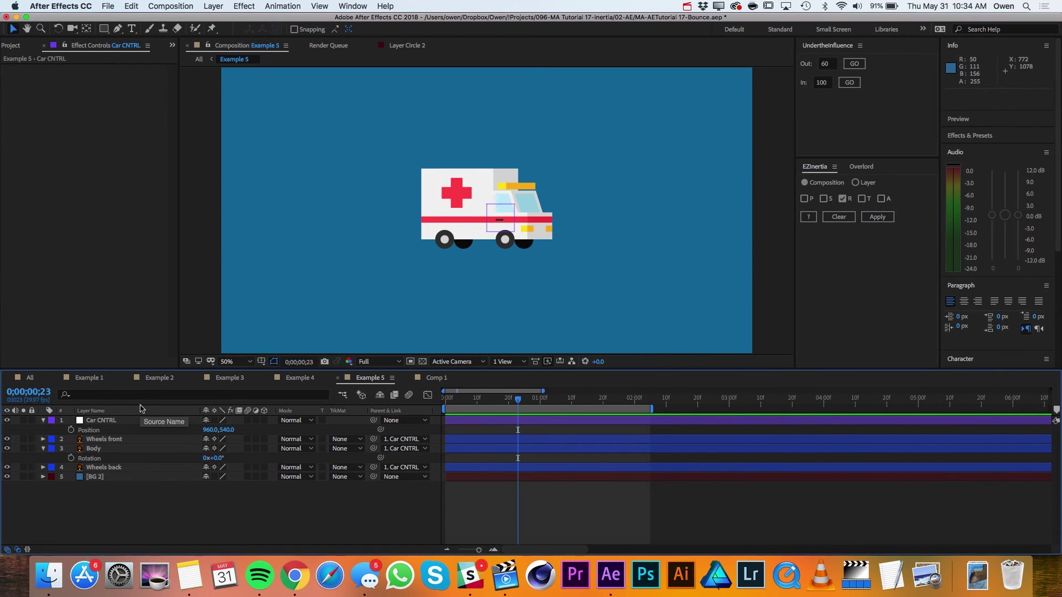
- Keyframe the ambulance Body's Rotation to 1.5° at frame 20
click(100, 452)
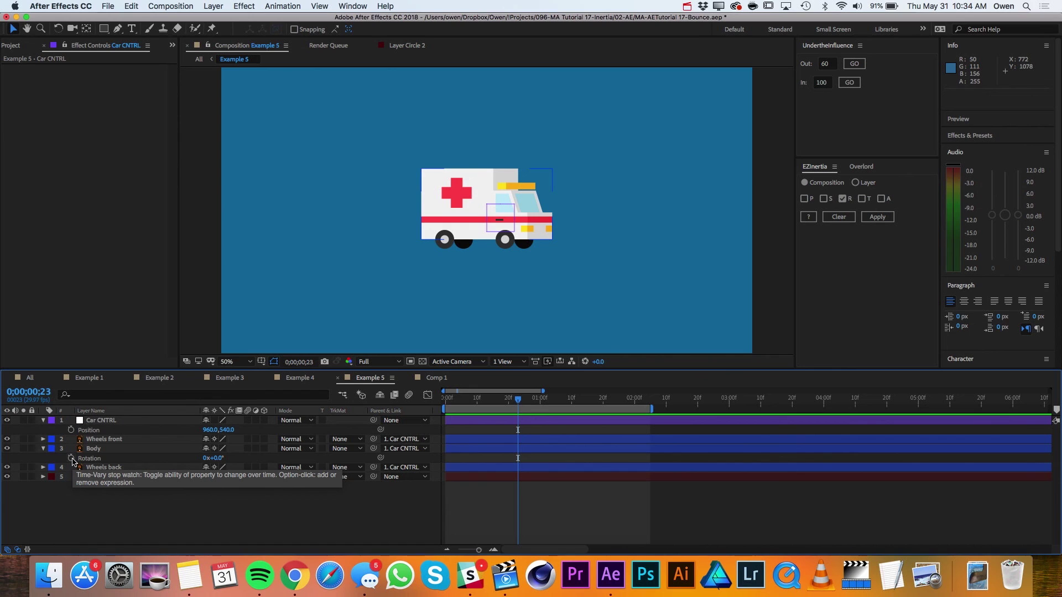
click(71, 458)
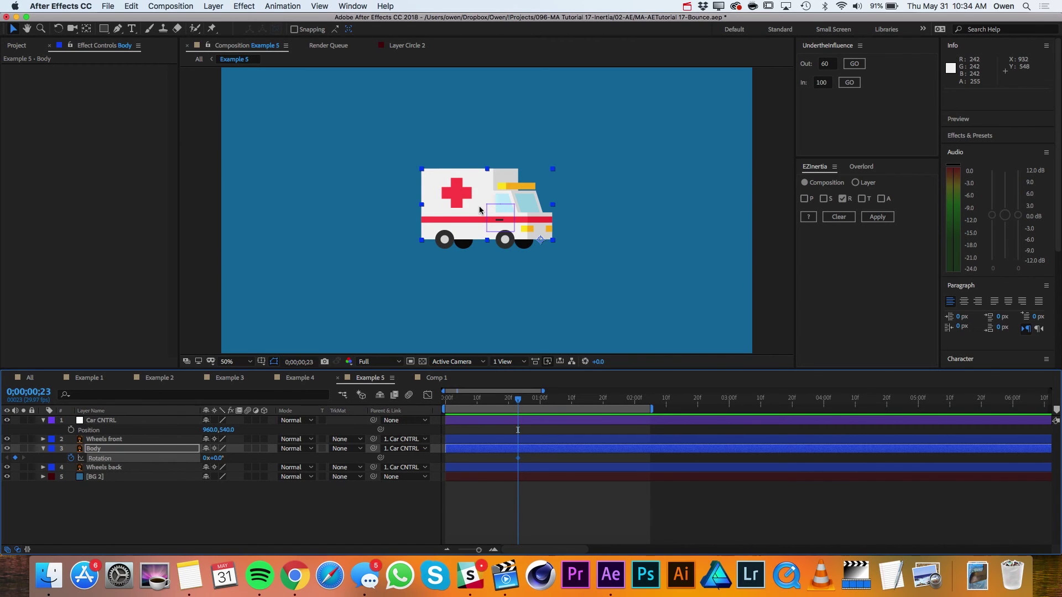
drag(517, 399, 509, 402)
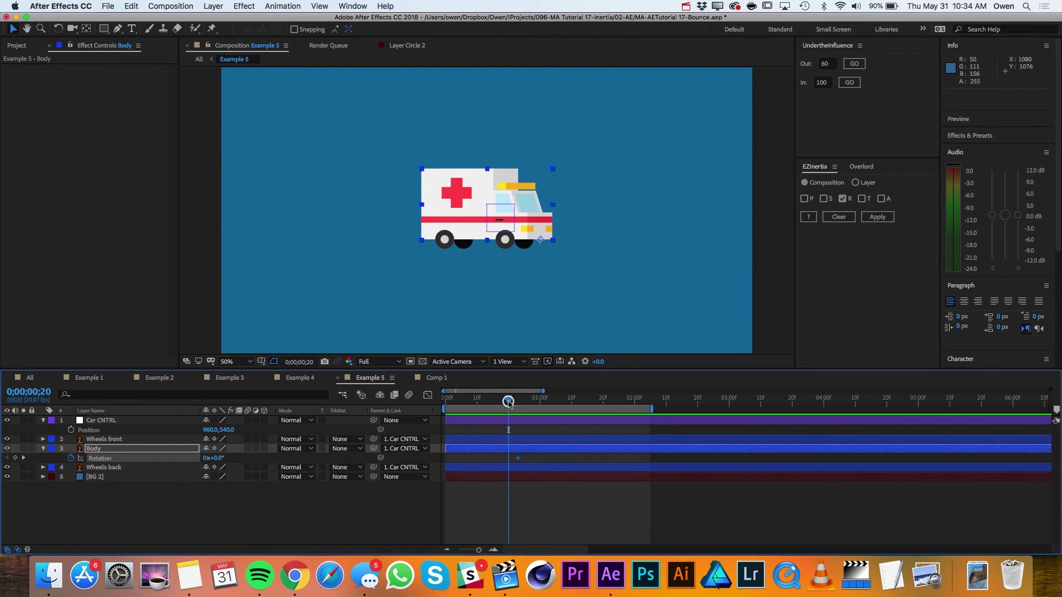
click(221, 458)
text(1.5)
key(Return)
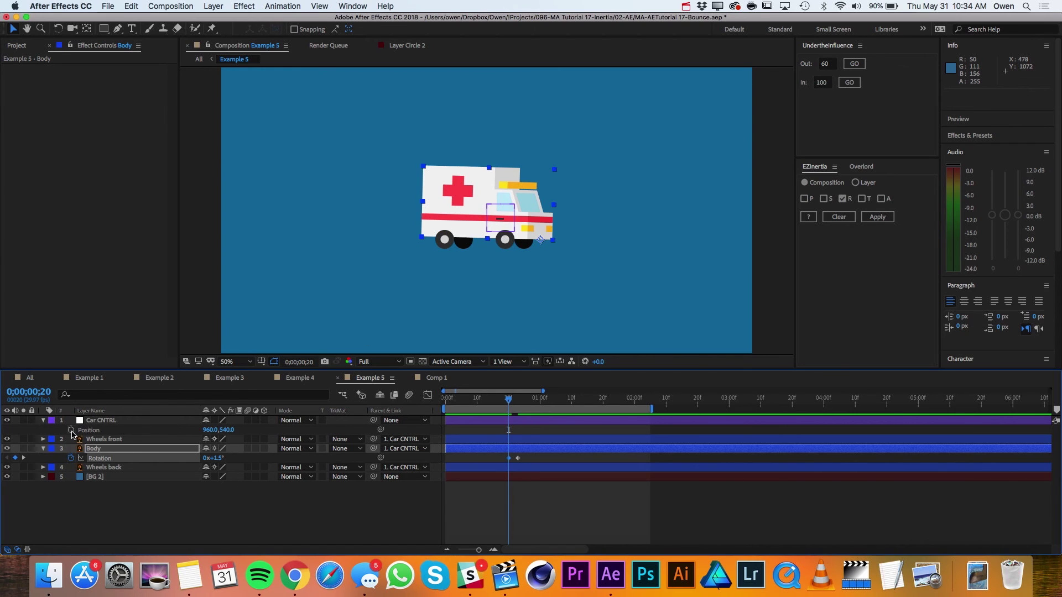
- Keyframe Car CNTRL driving in from -260,540 at frame 0, with Body Rotation 0° there
click(117, 421)
click(70, 430)
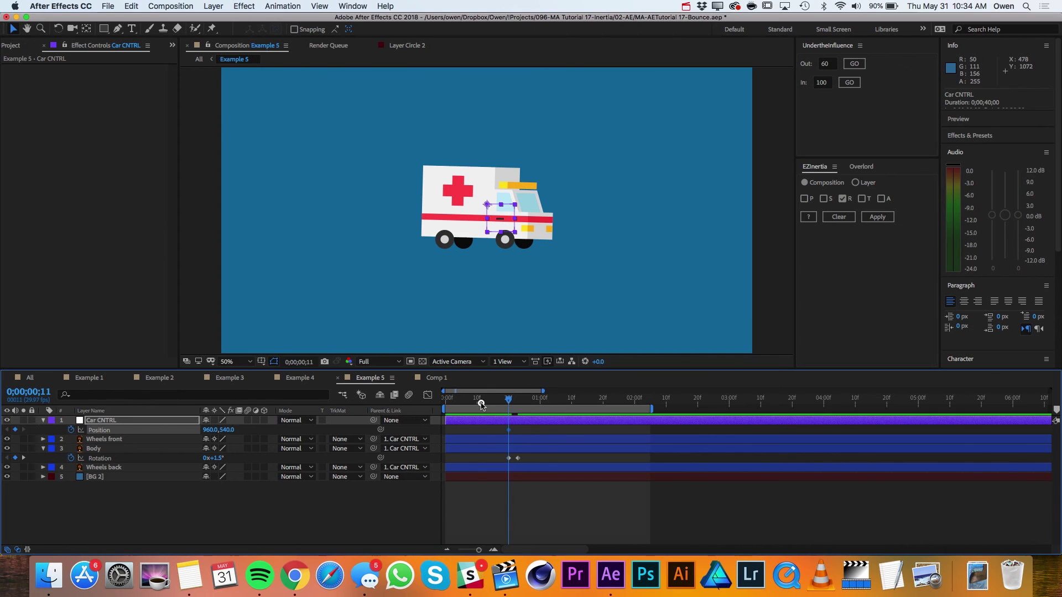
drag(481, 405, 436, 406)
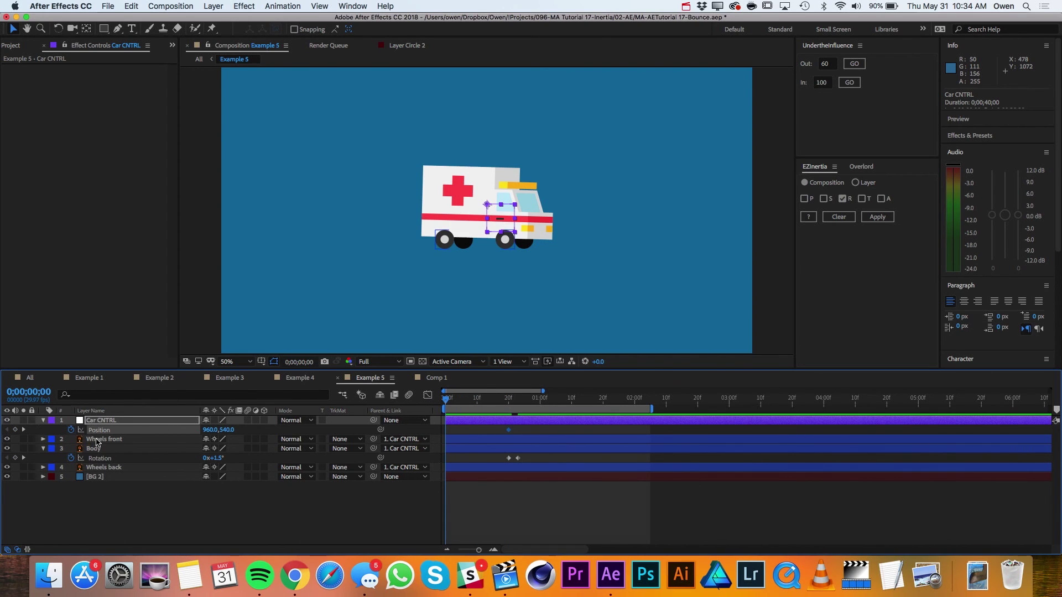
drag(207, 429, 128, 418)
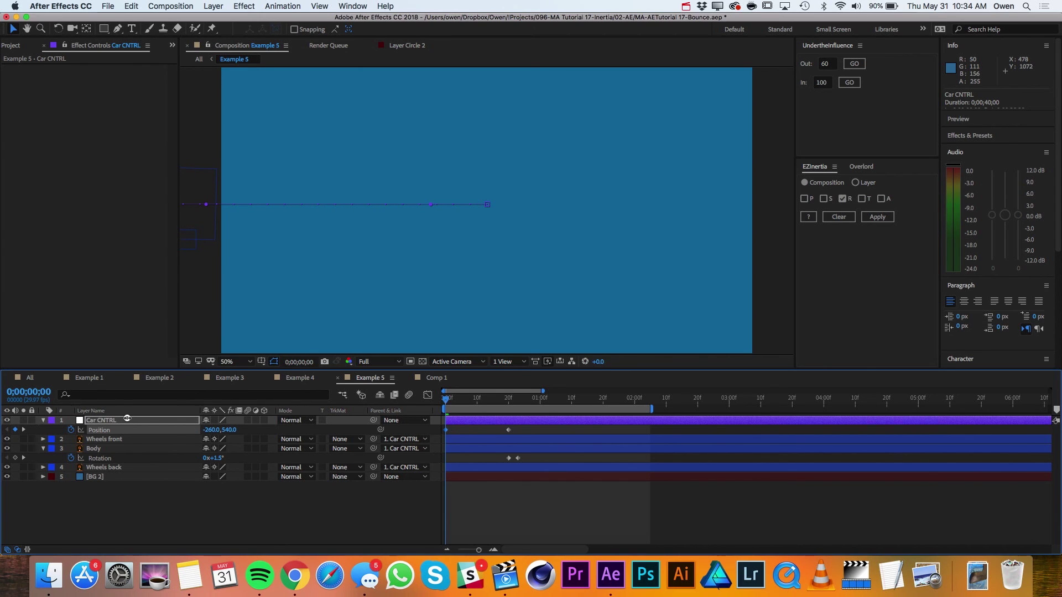
click(216, 460)
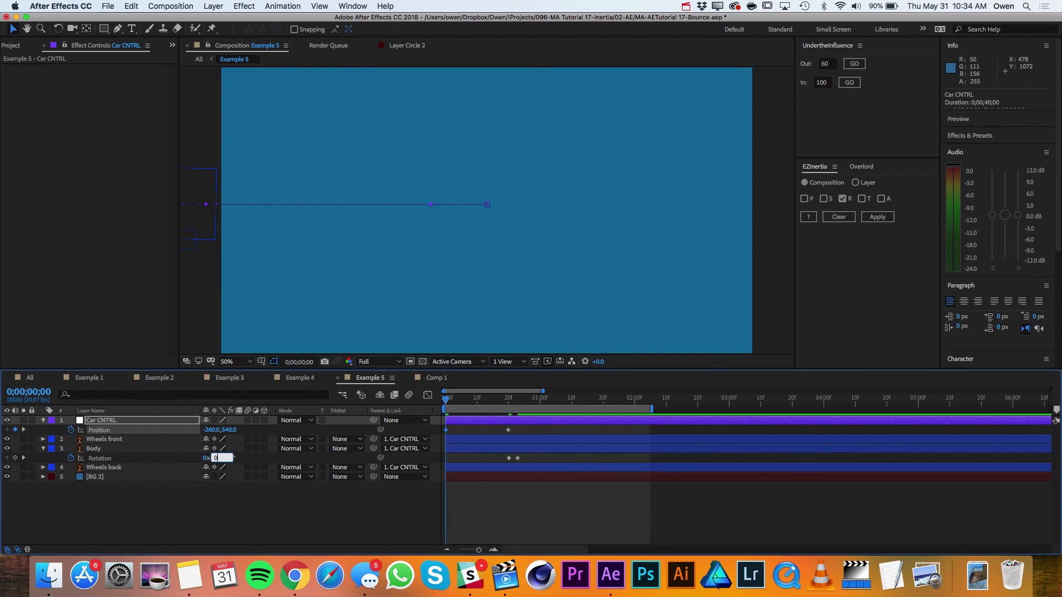
key(Return)
drag(499, 425, 511, 459)
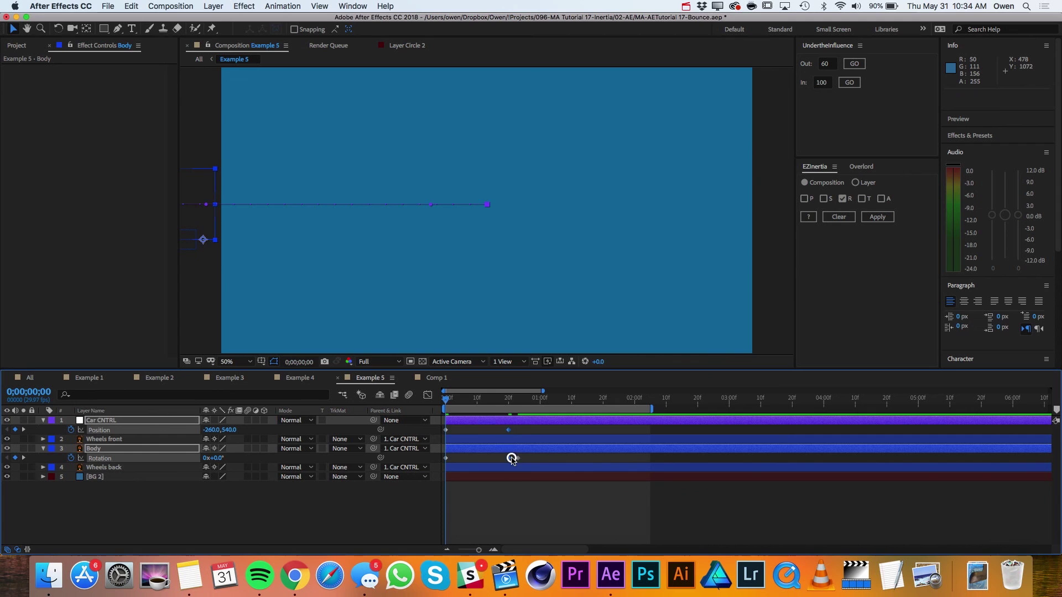
- Apply Easy Ease to the frame-20 stopping keyframes
right_click(509, 430)
mouse_move(551, 544)
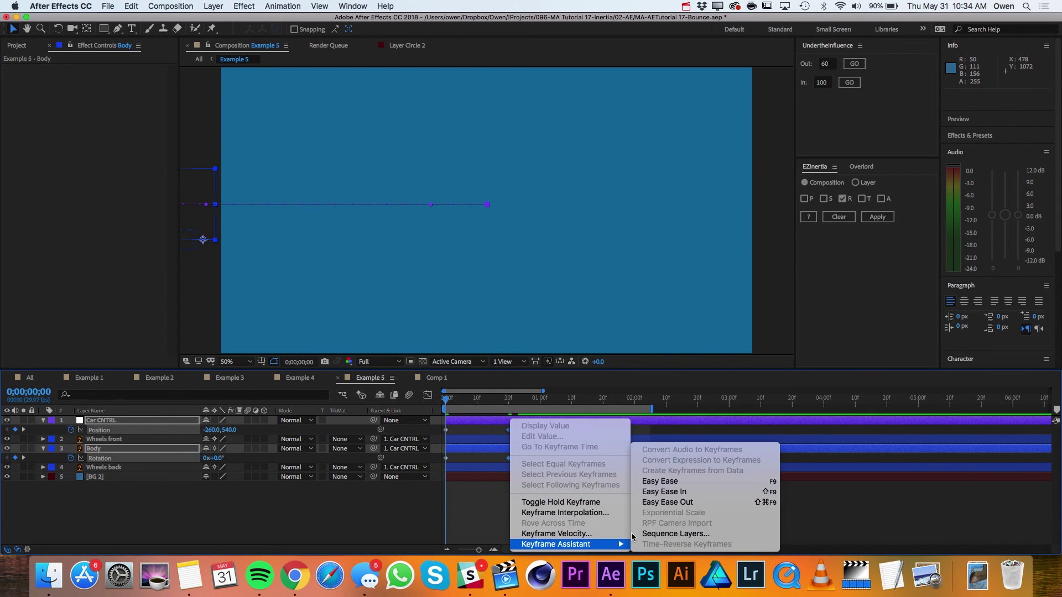
click(659, 482)
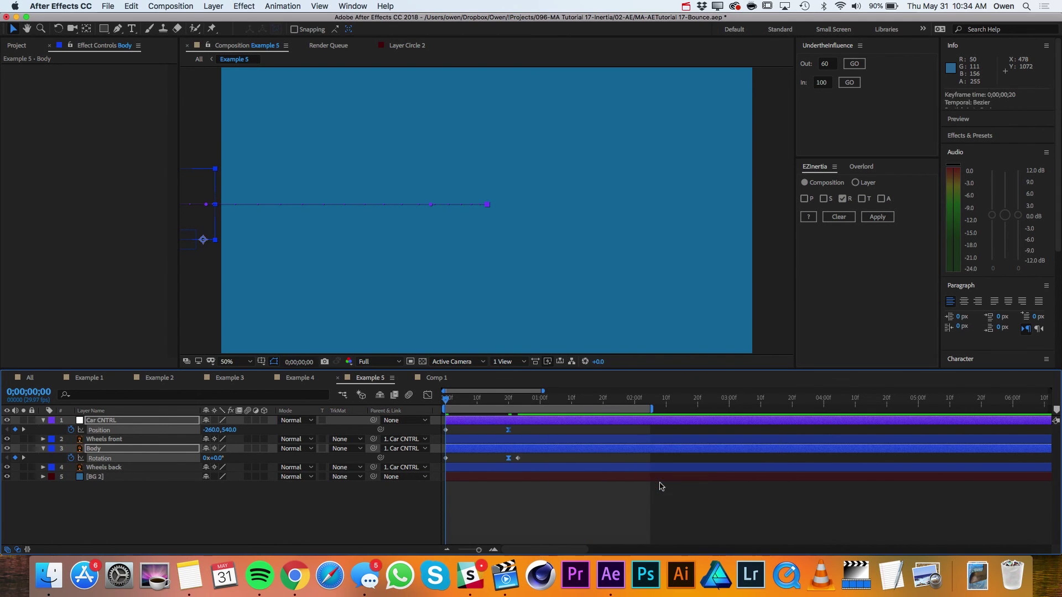
- Set the frame-20 keyframes' incoming velocity influence to 100% and preview the braking
right_click(510, 432)
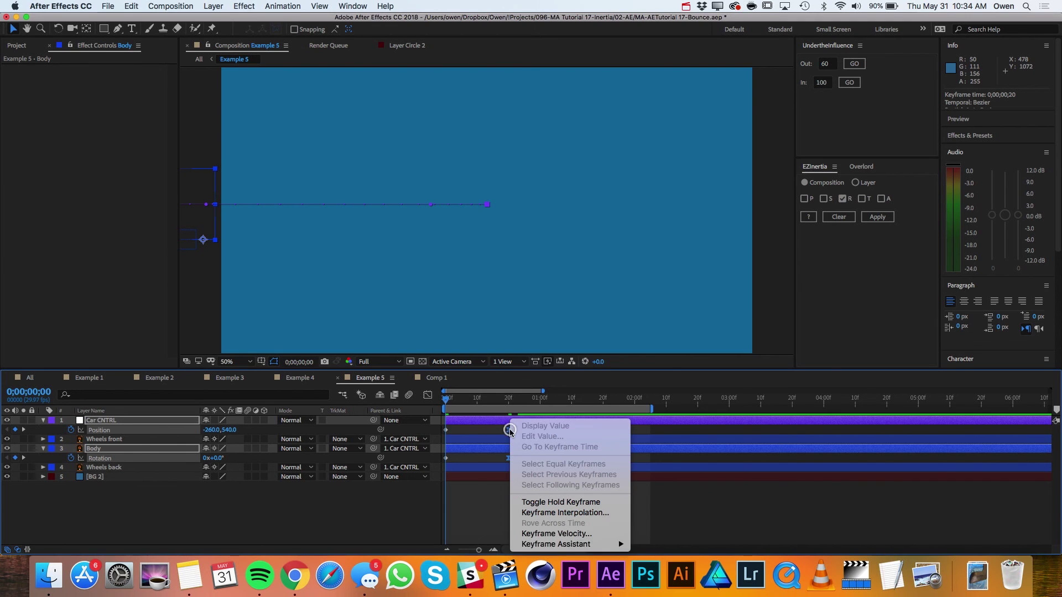
click(531, 541)
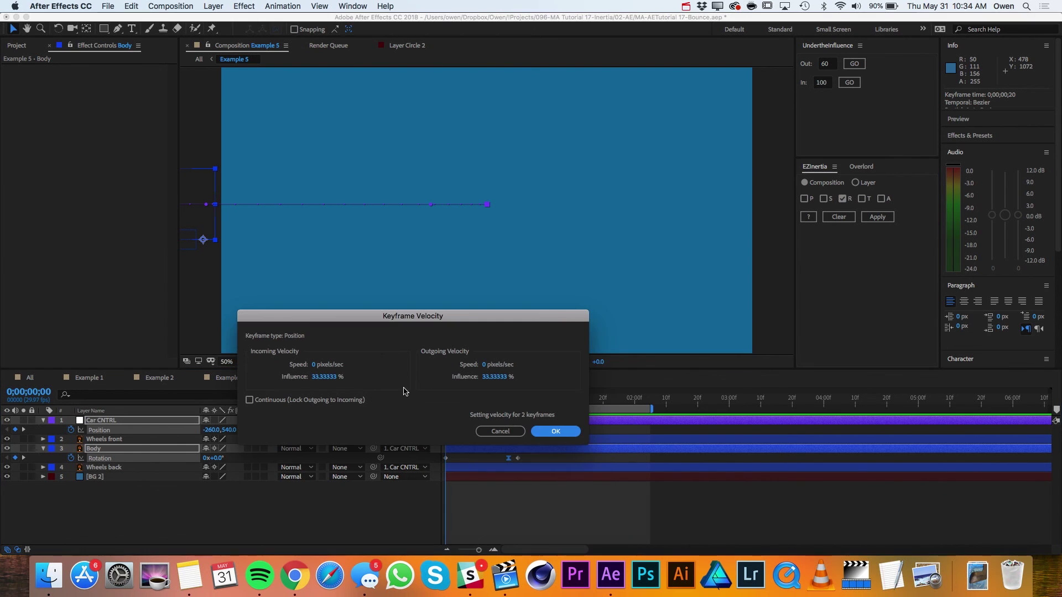
click(319, 377)
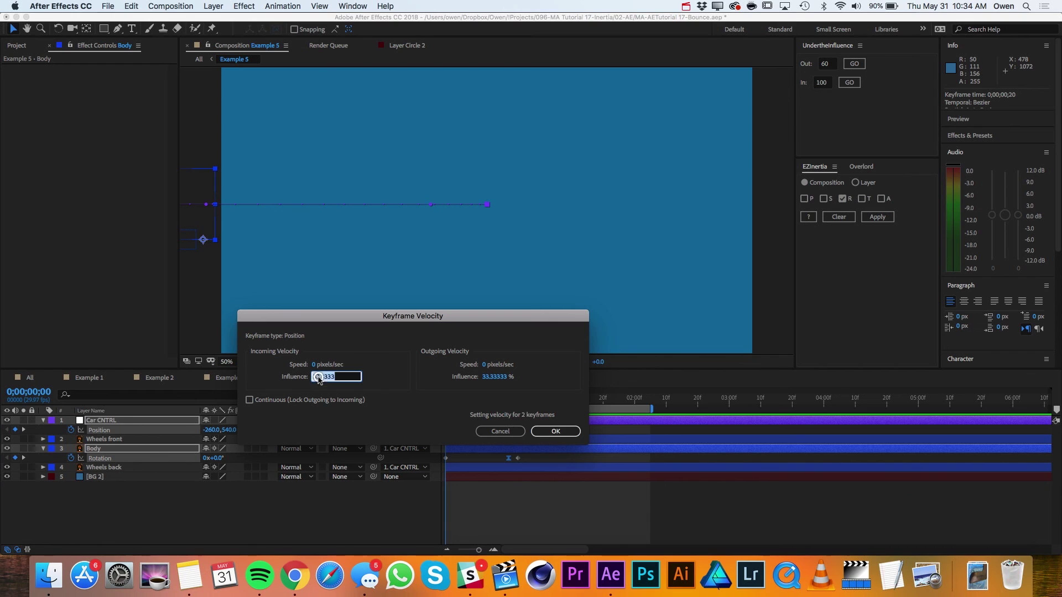
text(100)
key(Return)
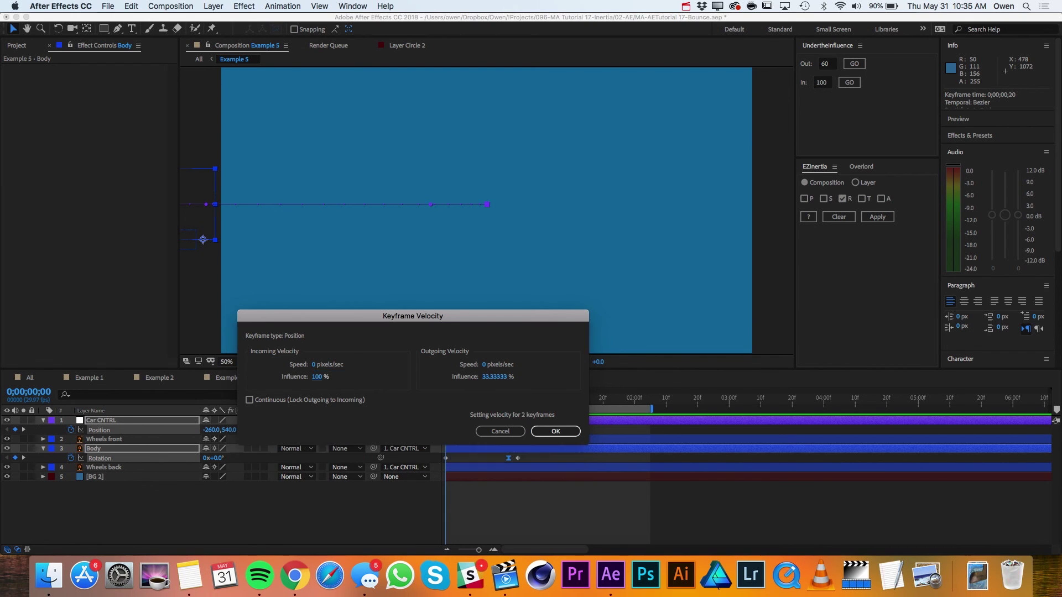
key(space)
drag(510, 411, 526, 410)
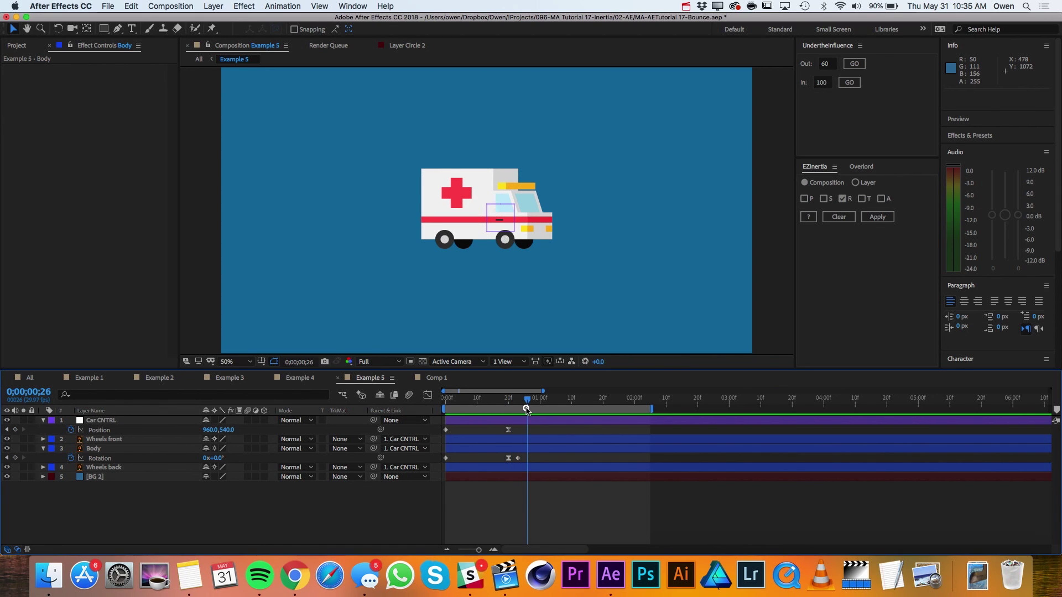
- Apply the EZInertia rotation bounce to Body with Amplitude 4 and Decay 4, then switch to All
click(99, 458)
click(106, 450)
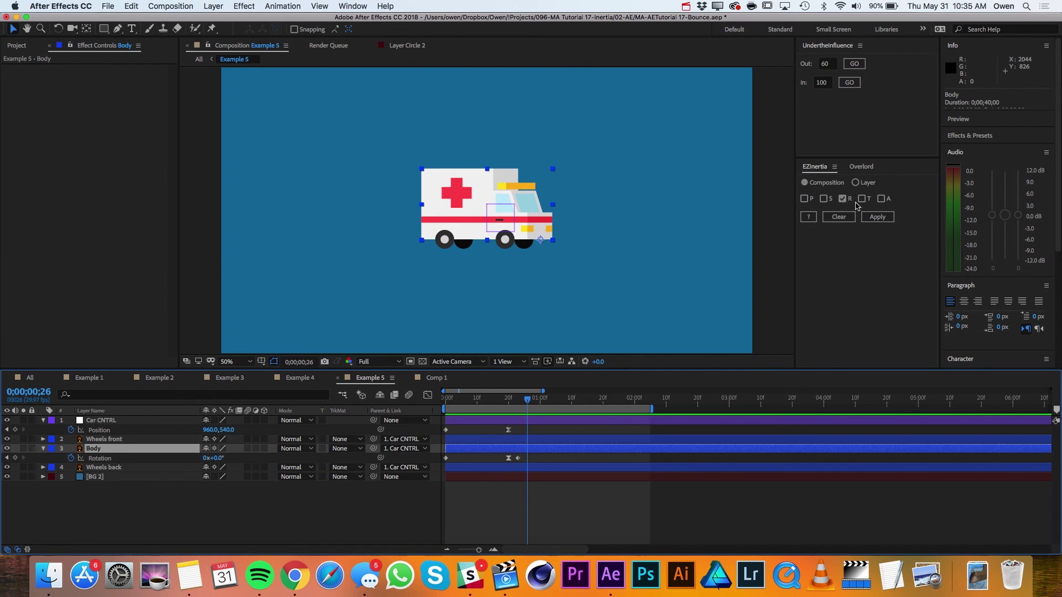
click(876, 217)
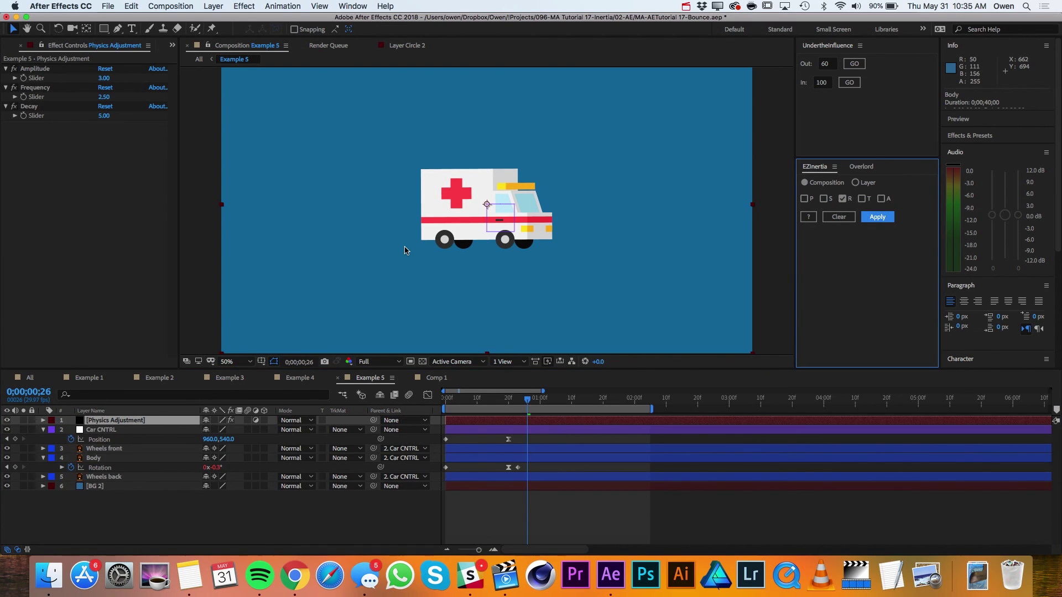
click(44, 70)
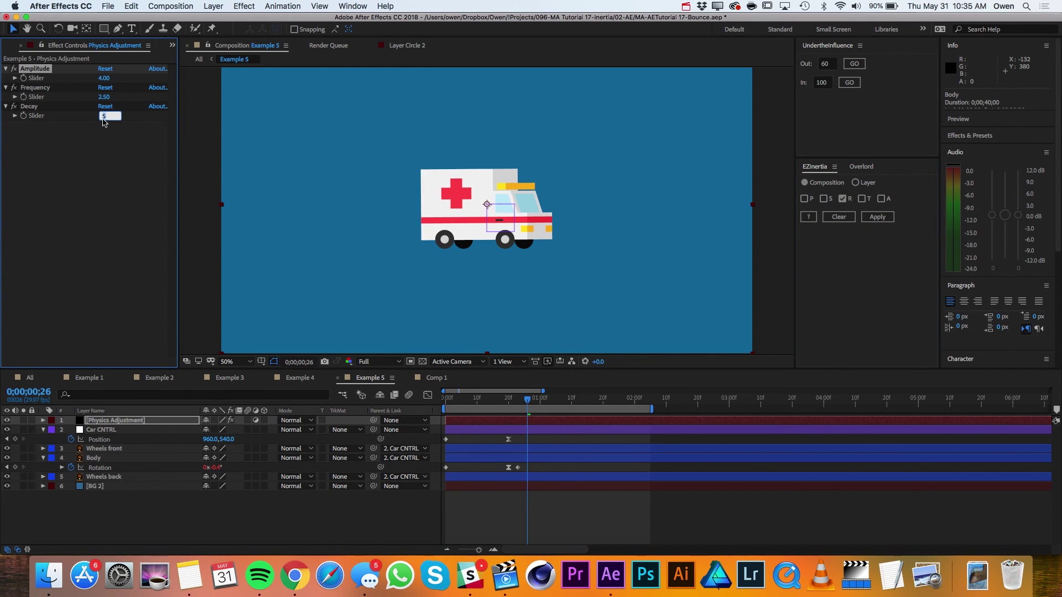
click(94, 180)
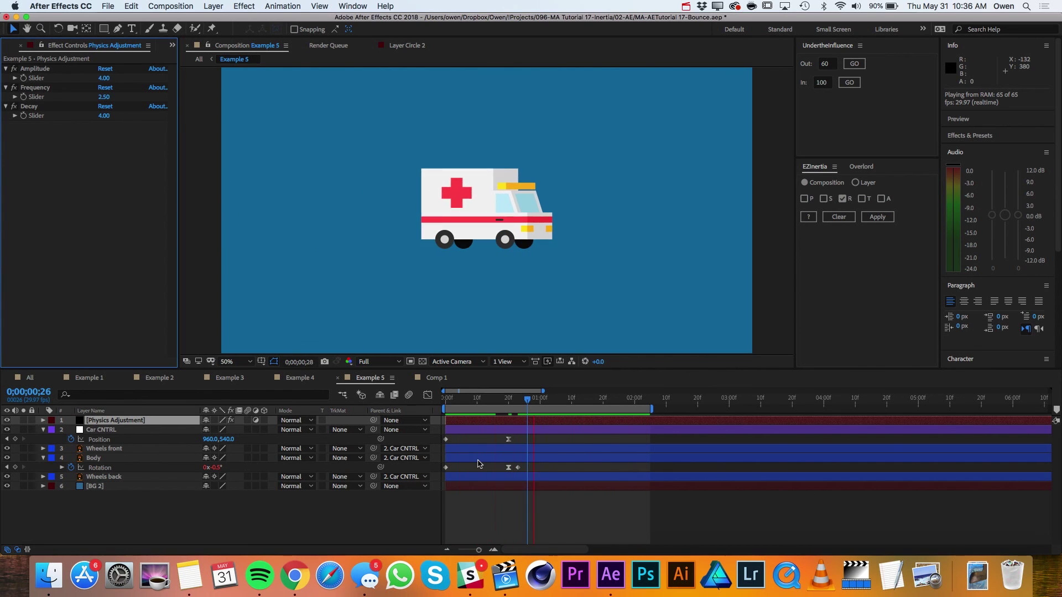
click(28, 378)
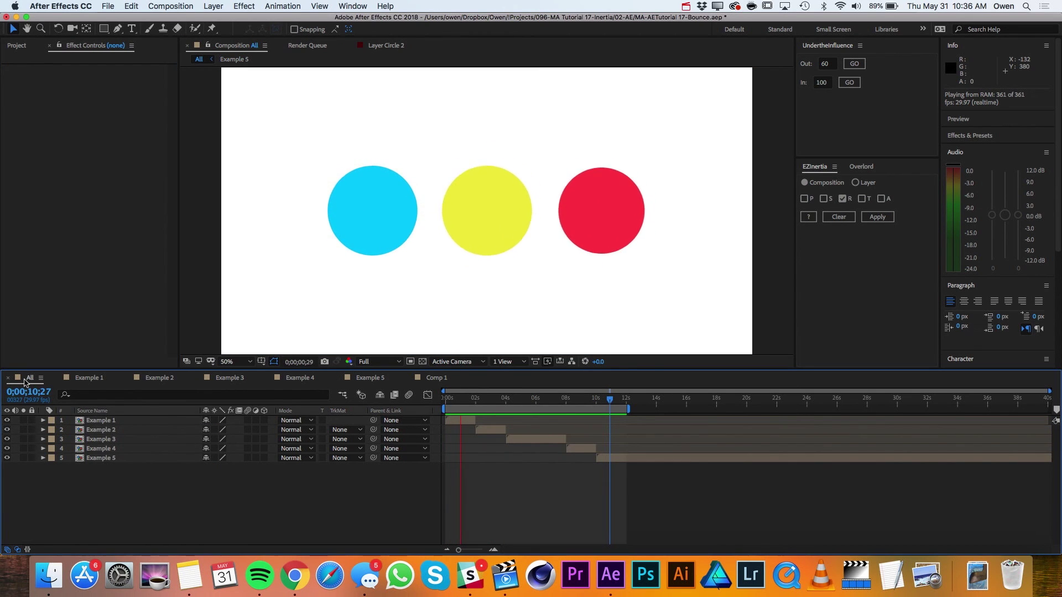